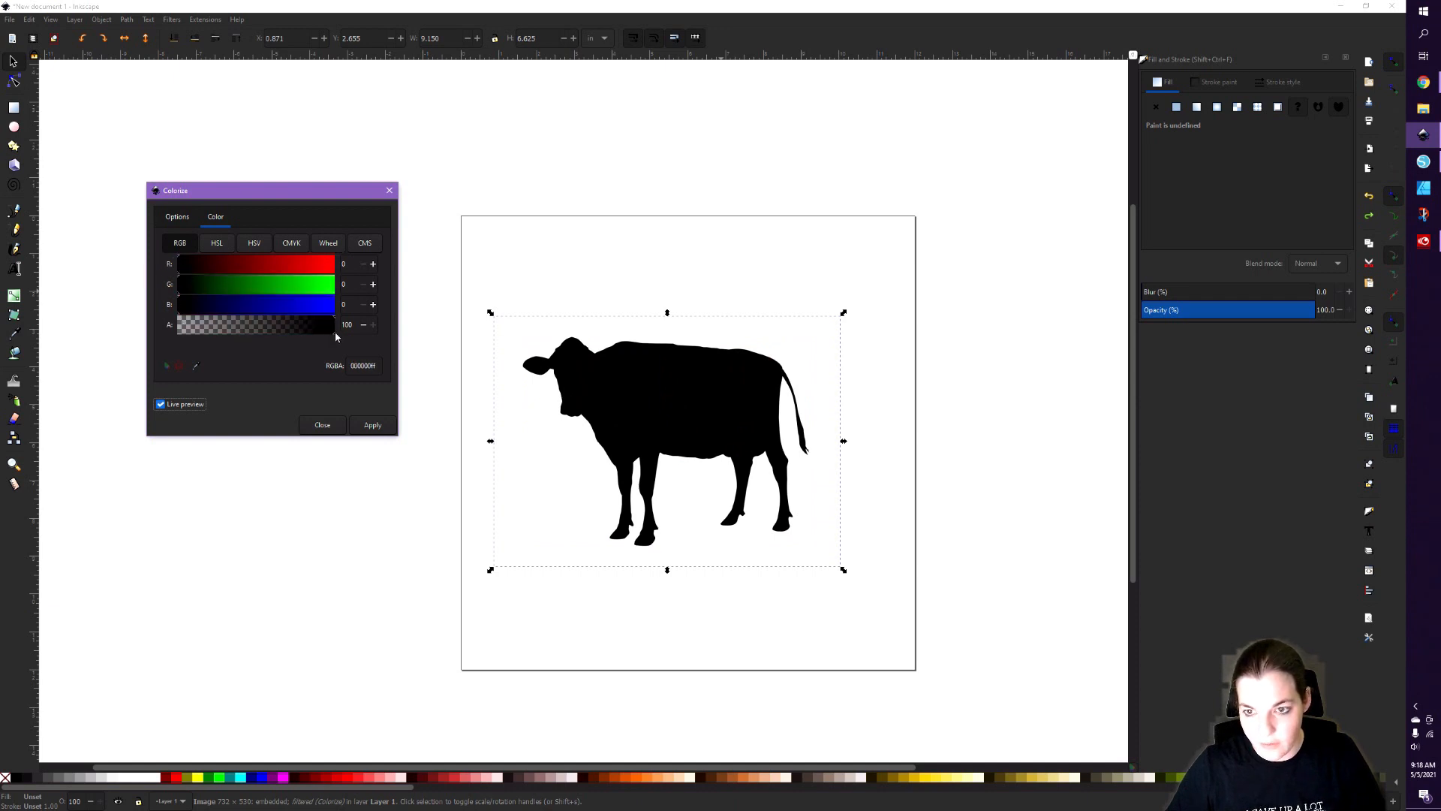
- Apply the Colorize filter to the cow image with fully opaque black (RGBA 000000ff) and close the filter dialog
click(219, 332)
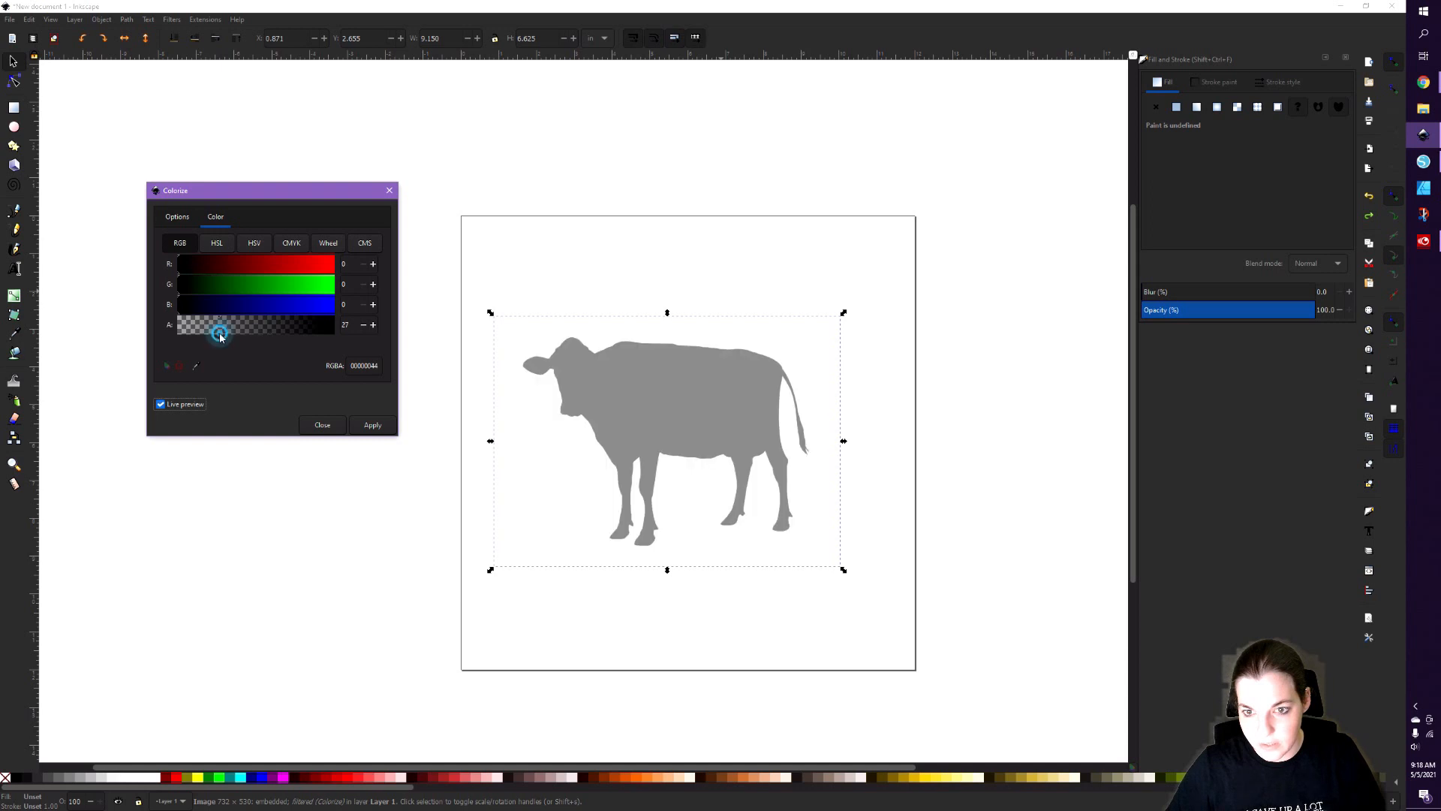
drag(199, 332, 353, 338)
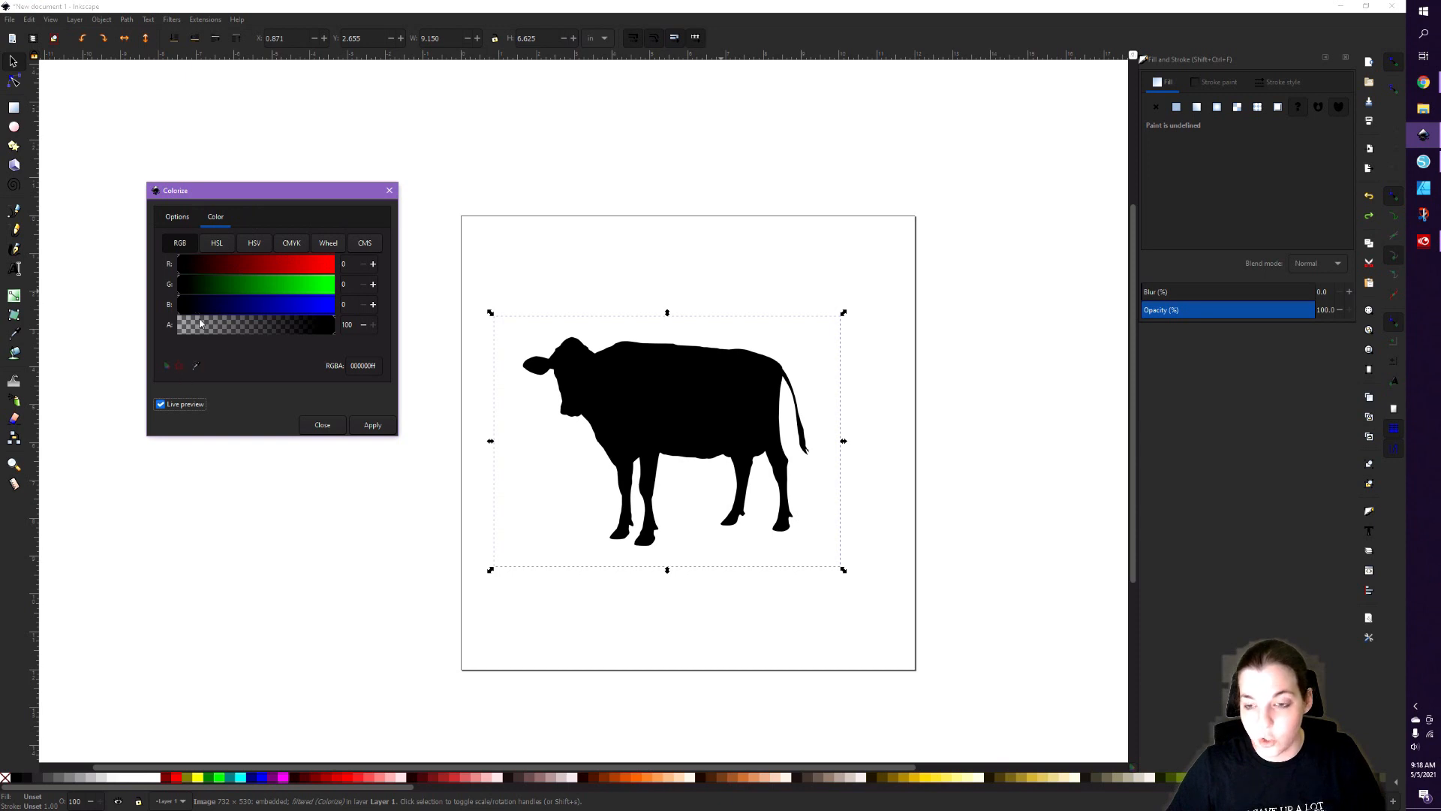
click(373, 425)
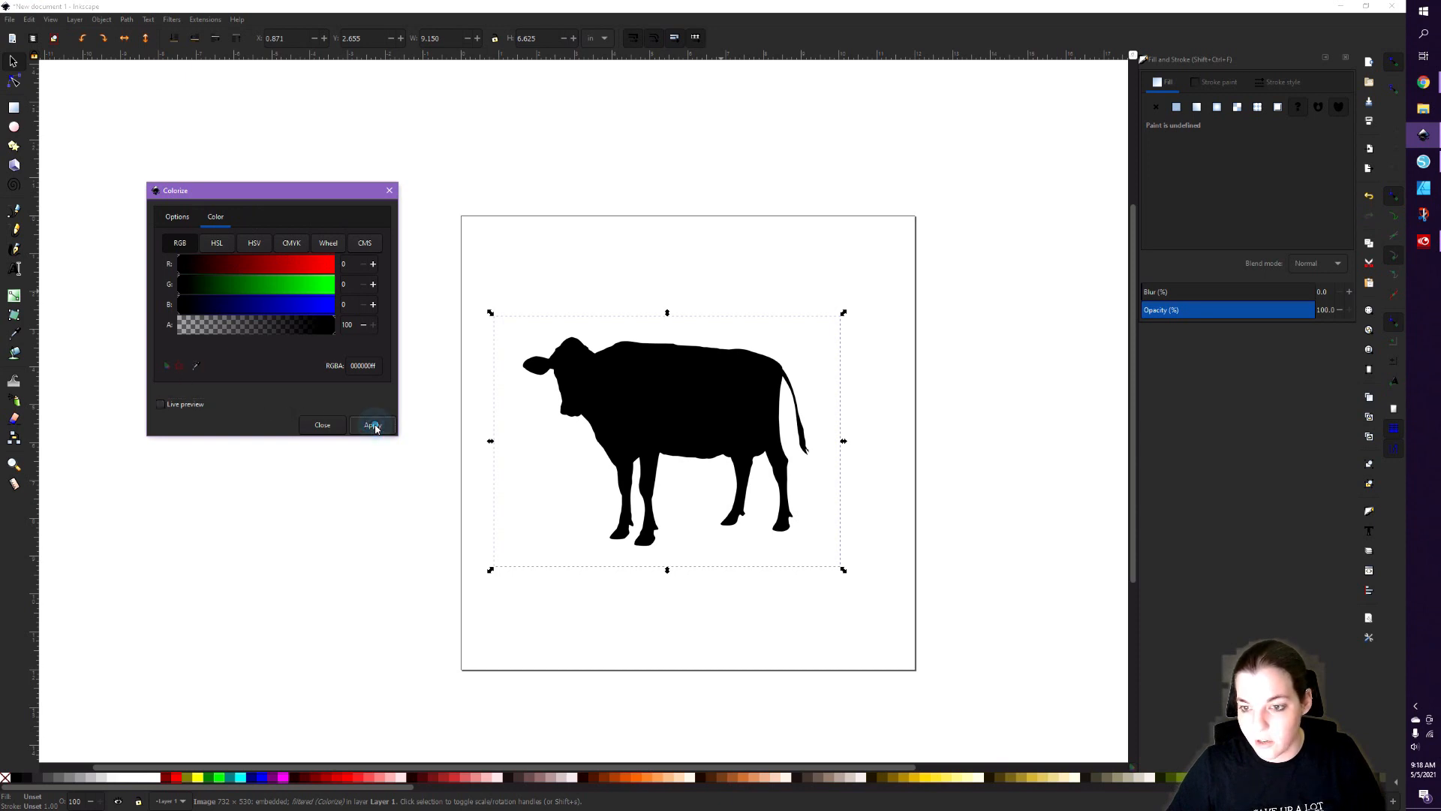
click(324, 425)
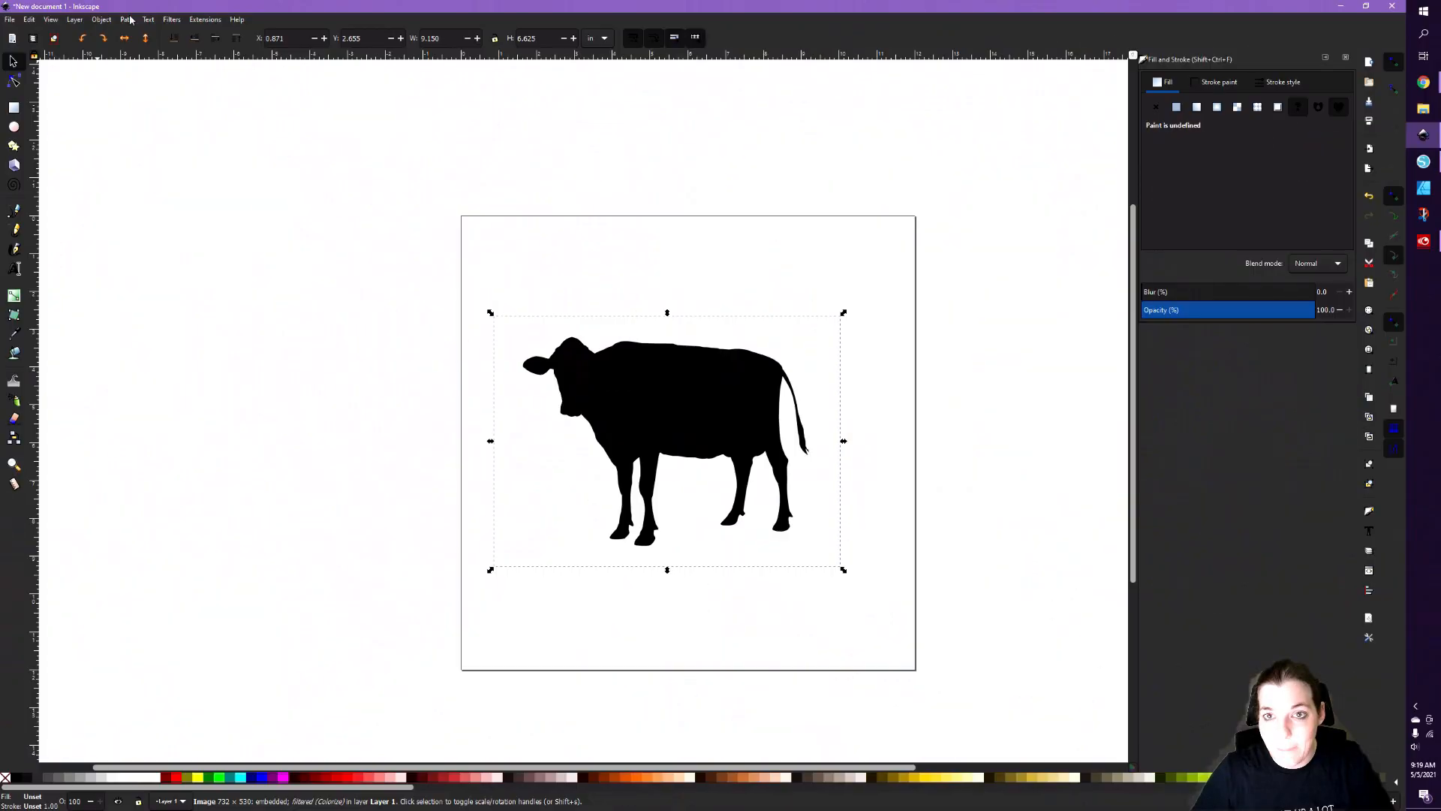
- Open Trace Bitmap for the black cow image and preview a single-scan brightness cutoff with a threshold of 0.045
click(130, 20)
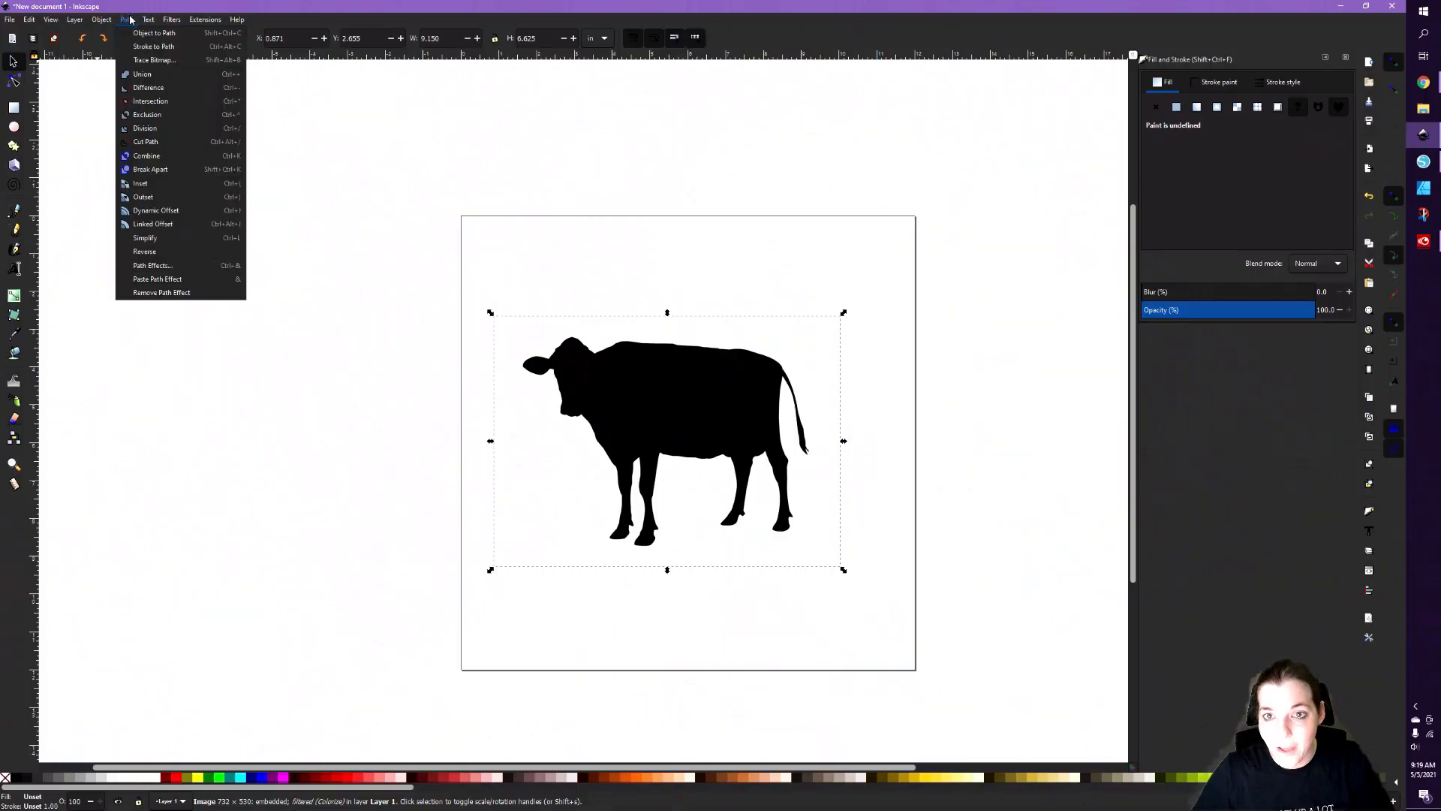
click(158, 62)
mouse_move(722, 299)
mouse_down()
mouse_move(293, 266)
mouse_move(317, 264)
mouse_up()
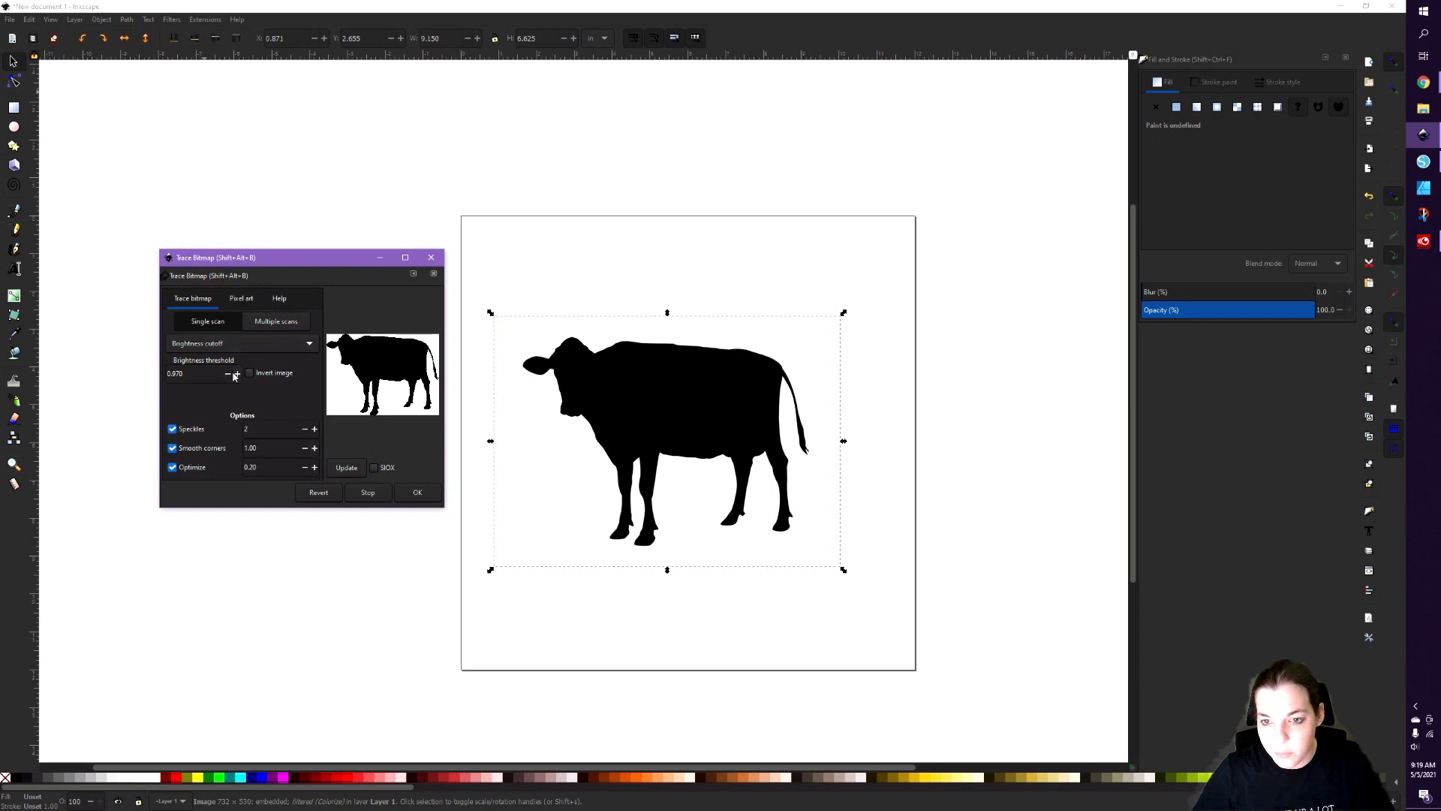
drag(210, 373, 126, 375)
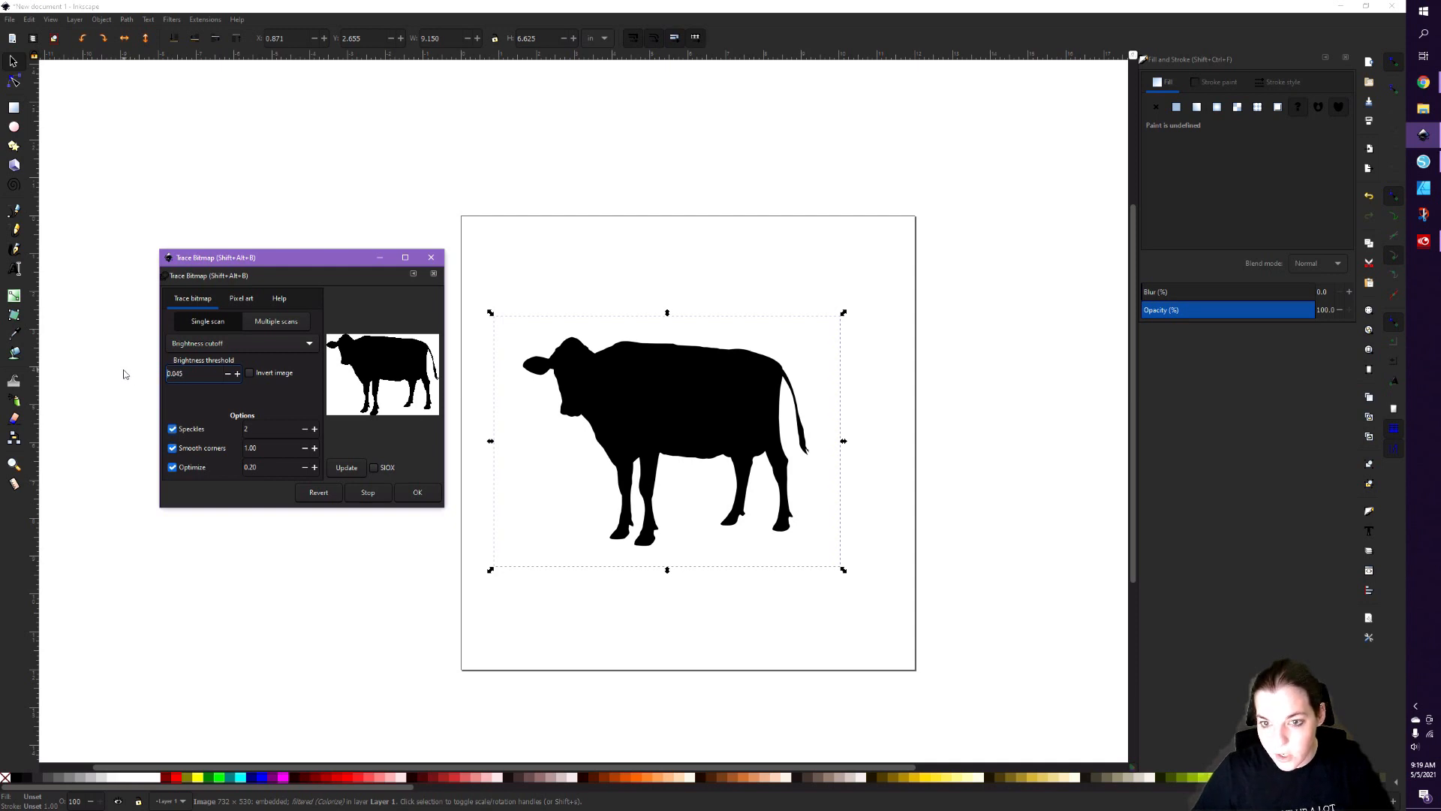
click(347, 466)
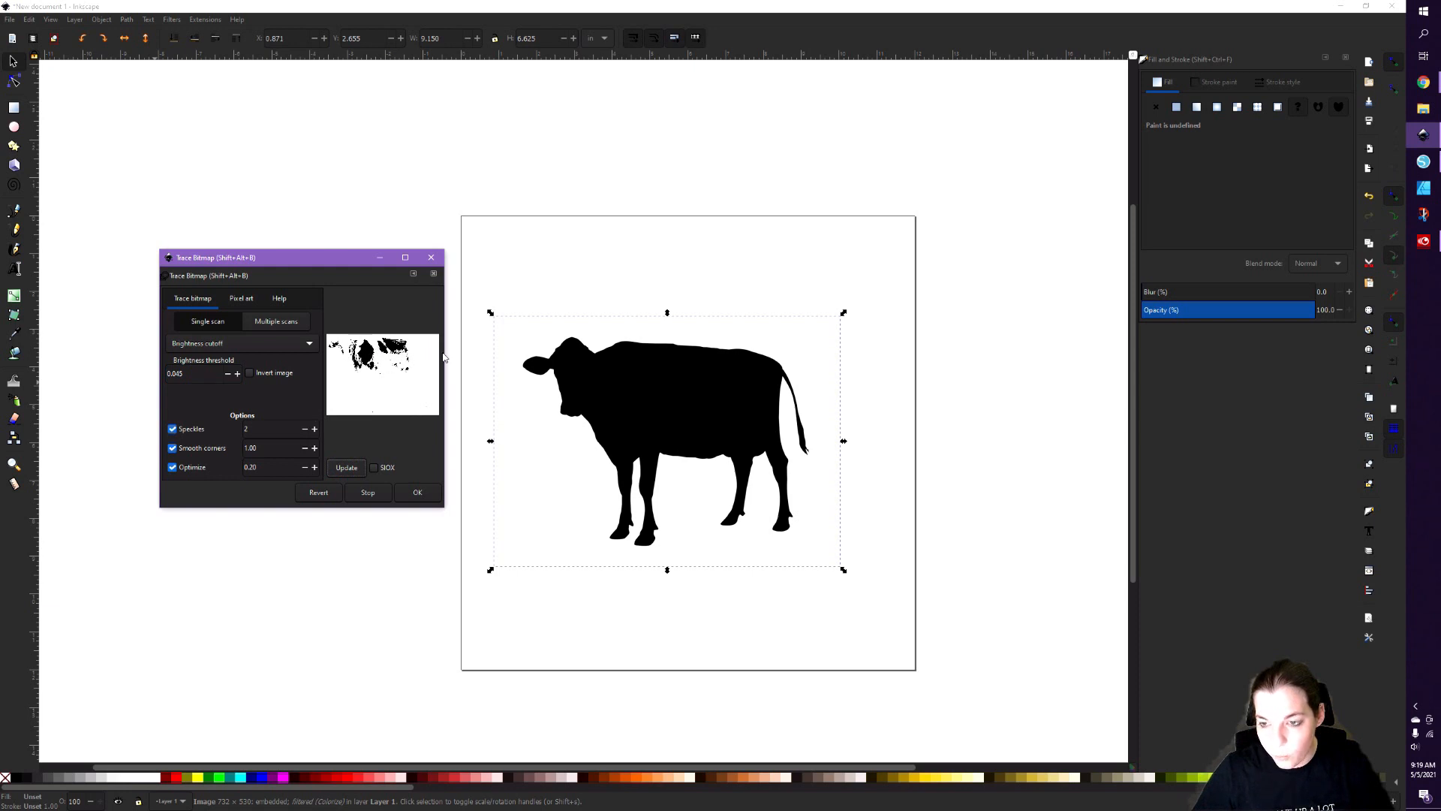
- Raise the trace's brightness threshold in stages to 0.755, updating the preview along the way
click(237, 374)
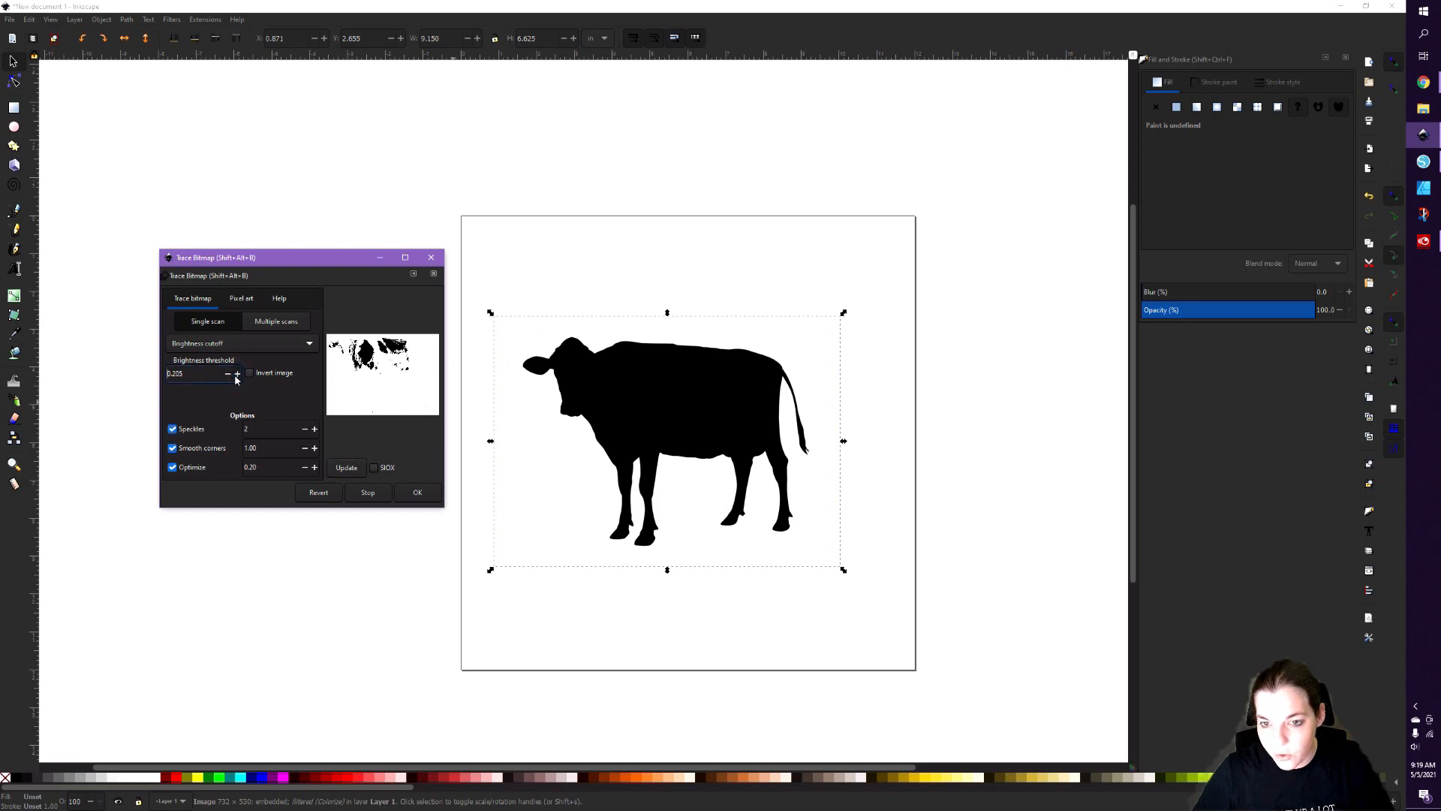
click(346, 466)
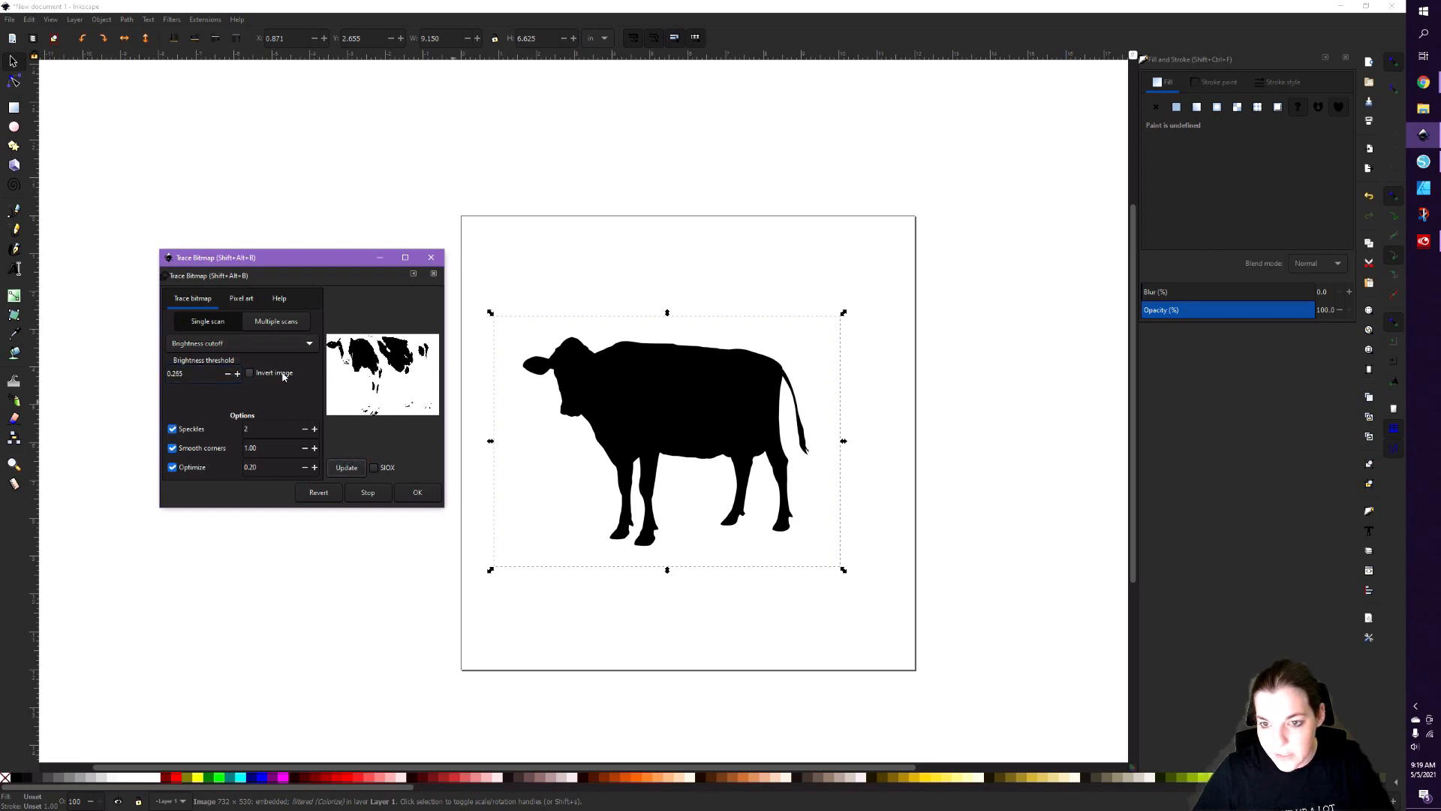
click(238, 375)
click(237, 374)
click(238, 374)
click(237, 374)
click(346, 467)
click(238, 373)
click(238, 374)
click(238, 373)
click(238, 374)
click(238, 373)
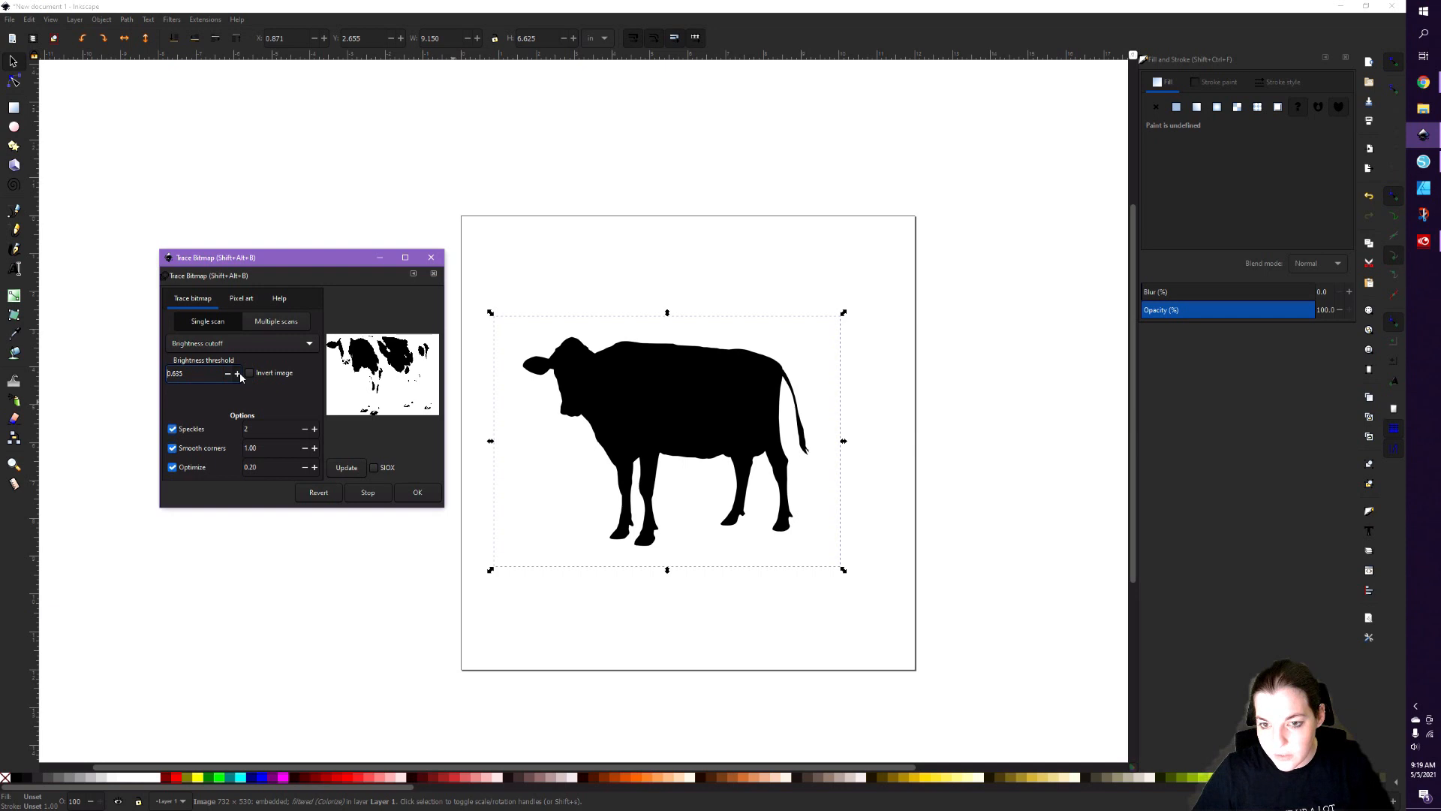
click(346, 467)
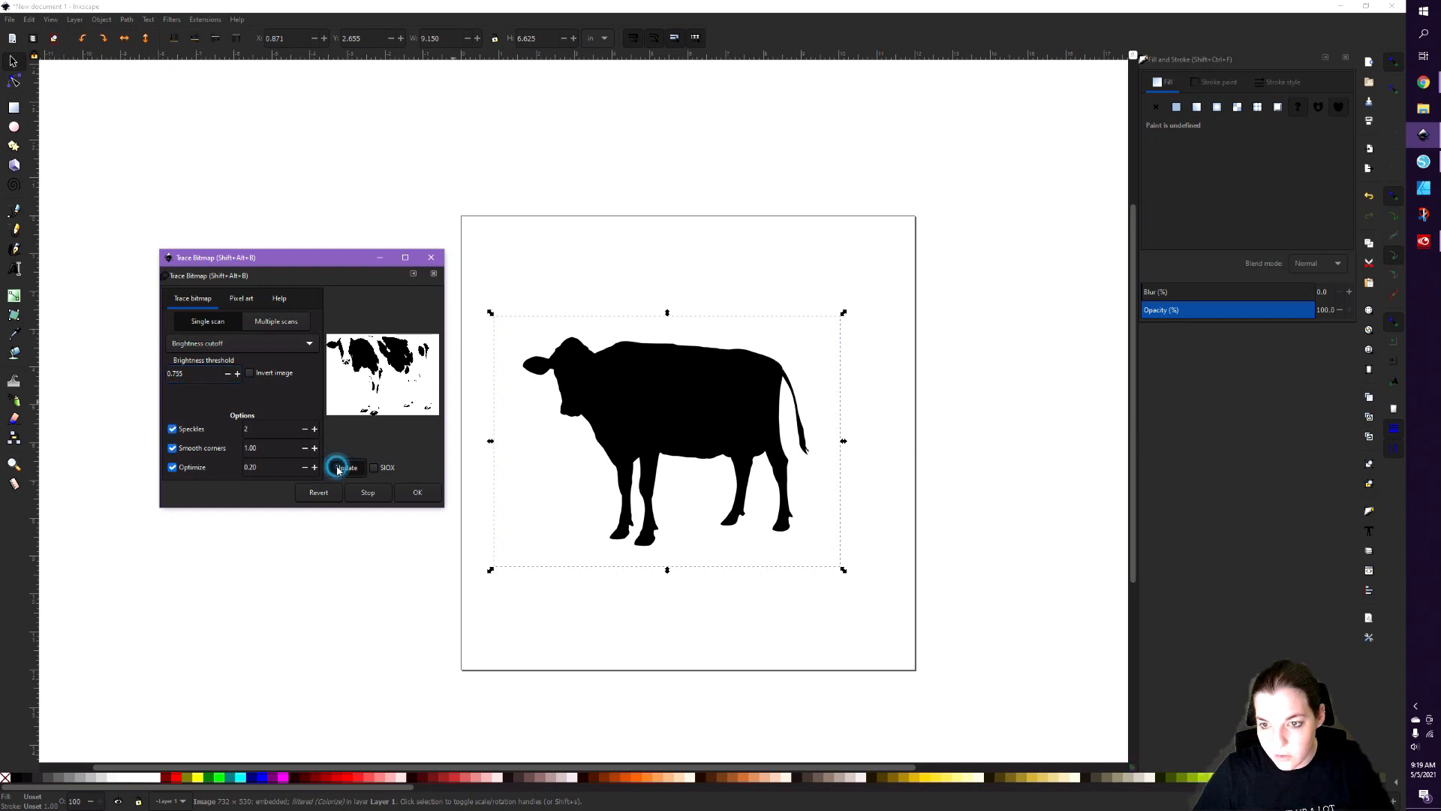
- Raise the brightness threshold further to 0.975 with preview updates, and trace the cow image into a vector path
click(238, 373)
click(238, 374)
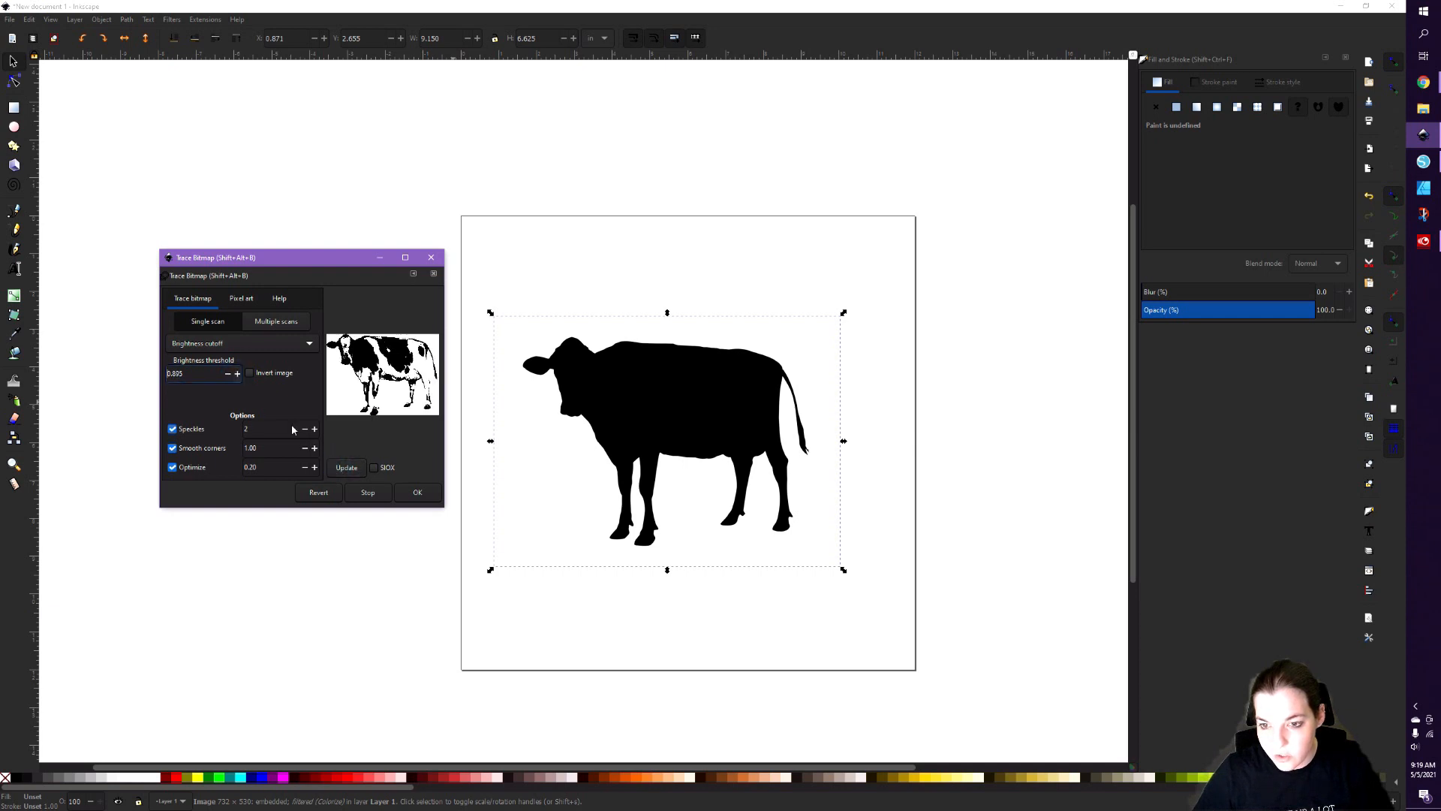
click(347, 469)
click(238, 374)
click(238, 374)
click(346, 466)
click(238, 373)
click(238, 374)
click(238, 374)
click(238, 373)
click(238, 374)
click(346, 468)
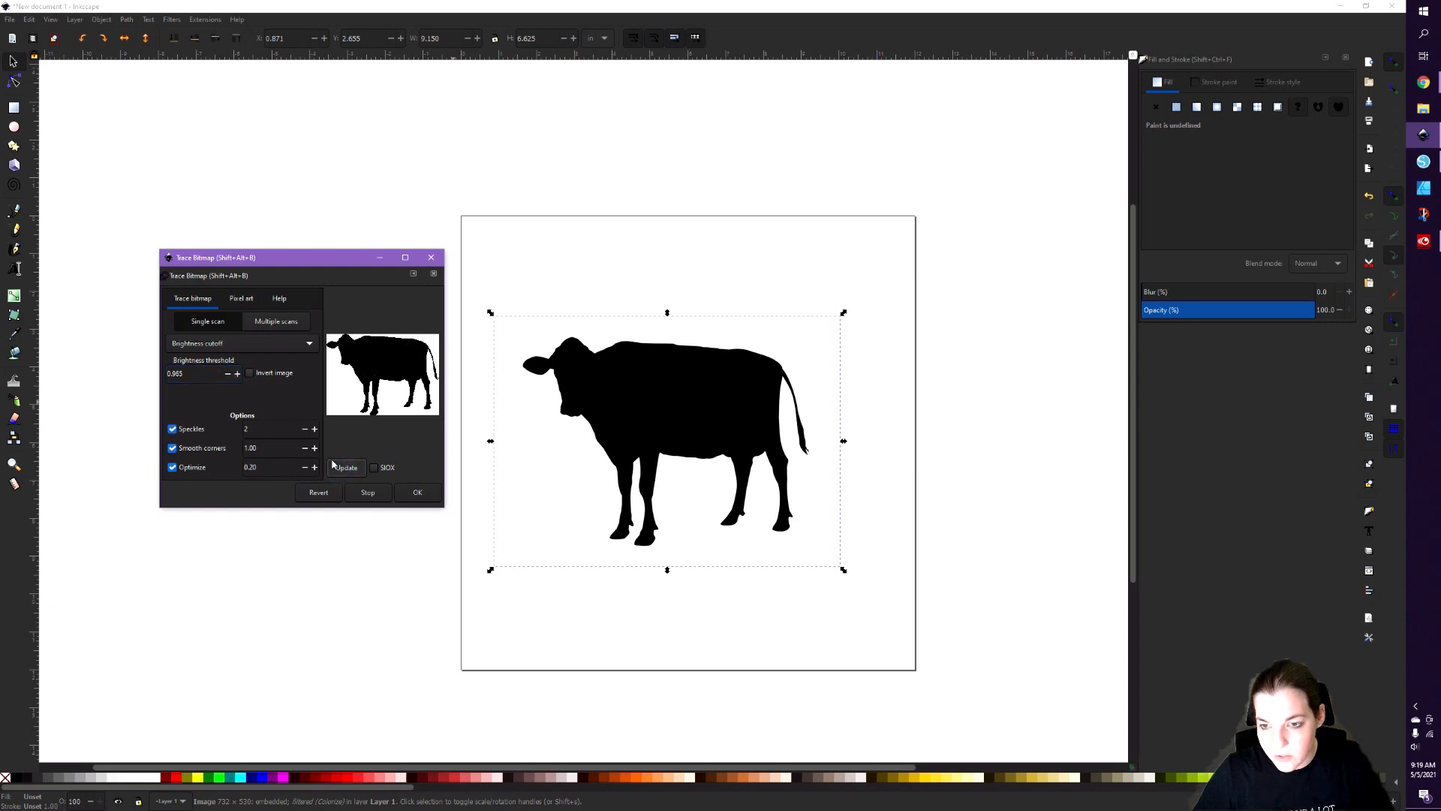
click(238, 374)
click(348, 469)
click(418, 494)
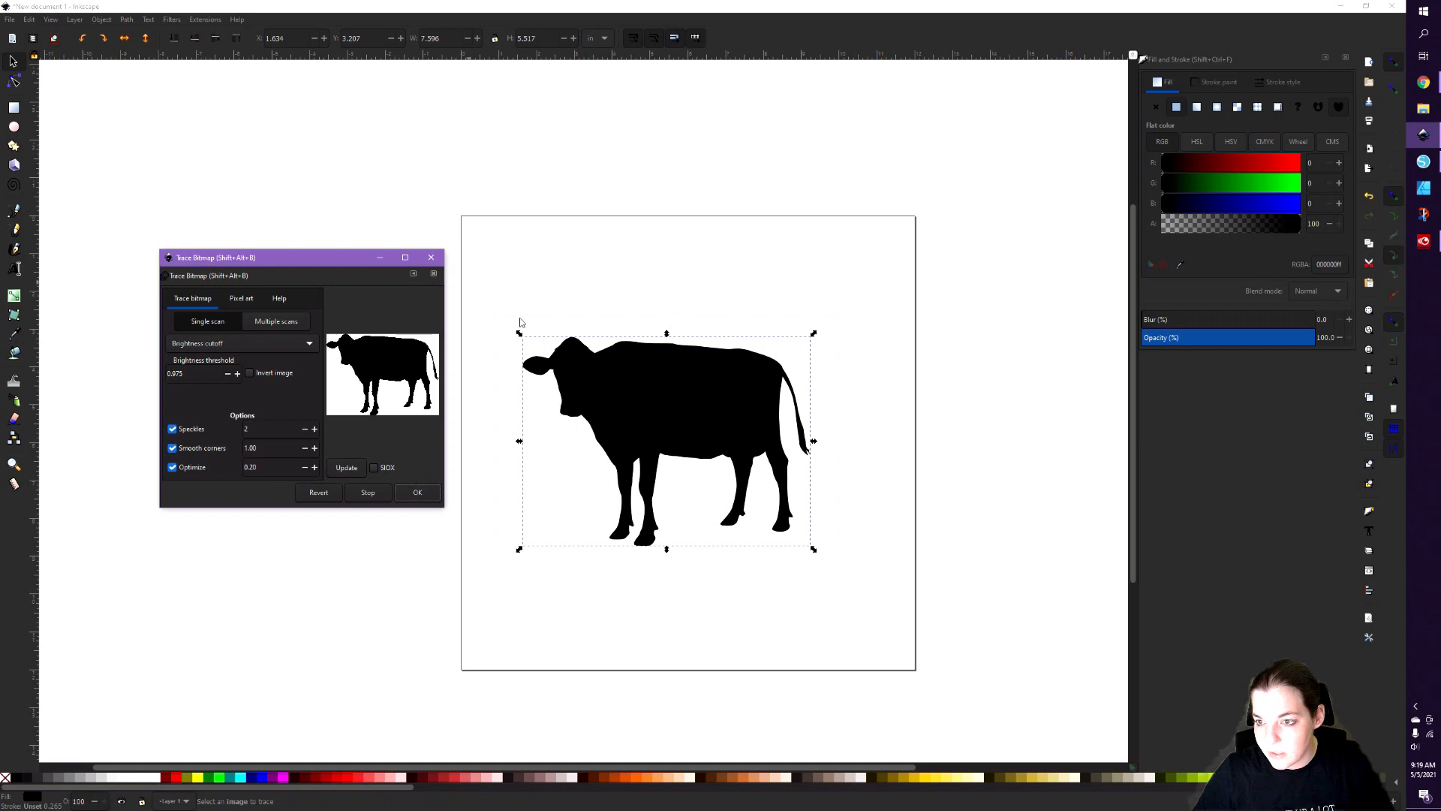
- Move the traced cow up and to the right of the original image, and select each copy in turn to compare them
mouse_move(679, 405)
mouse_down()
mouse_move(668, 402)
mouse_move(833, 225)
mouse_move(859, 156)
mouse_up()
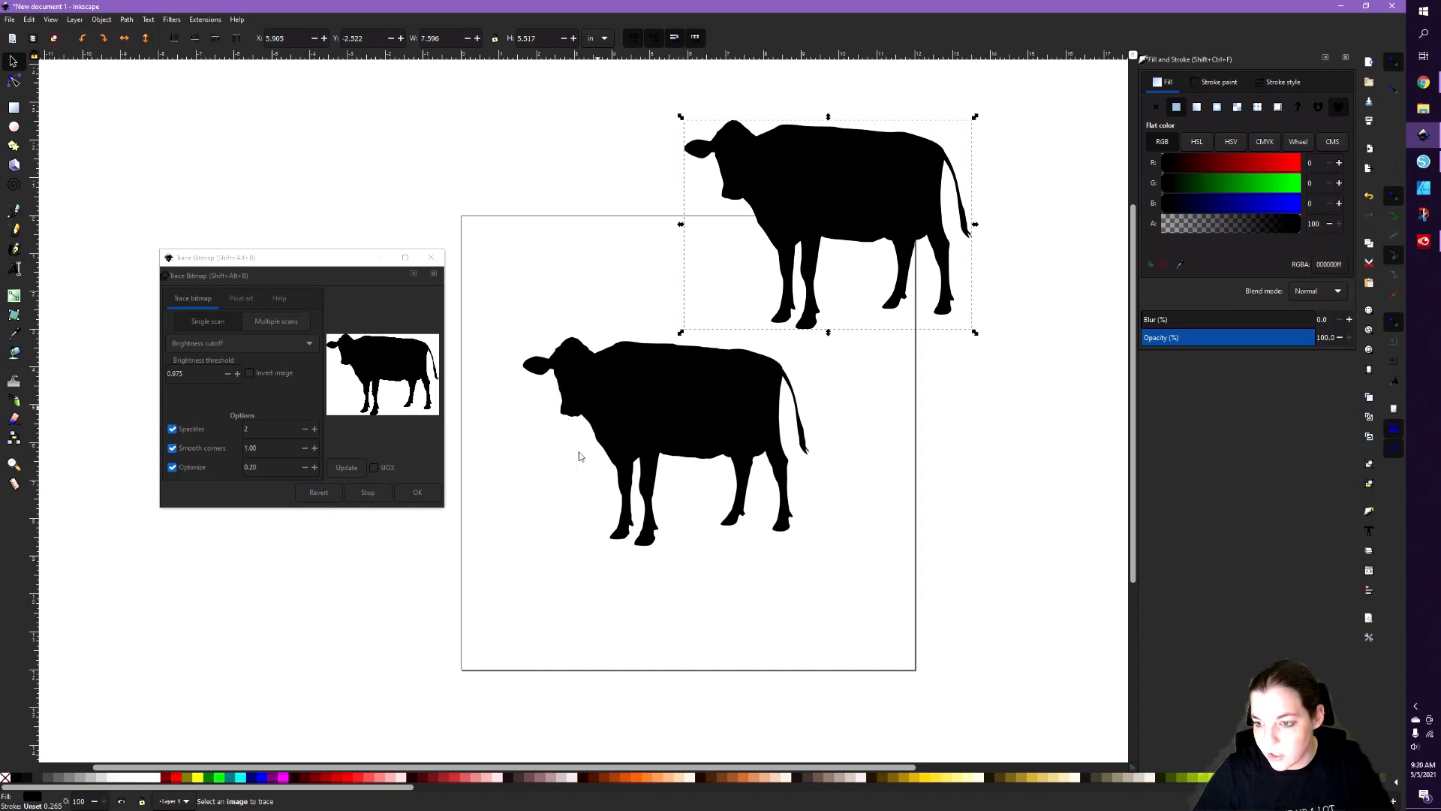
click(717, 372)
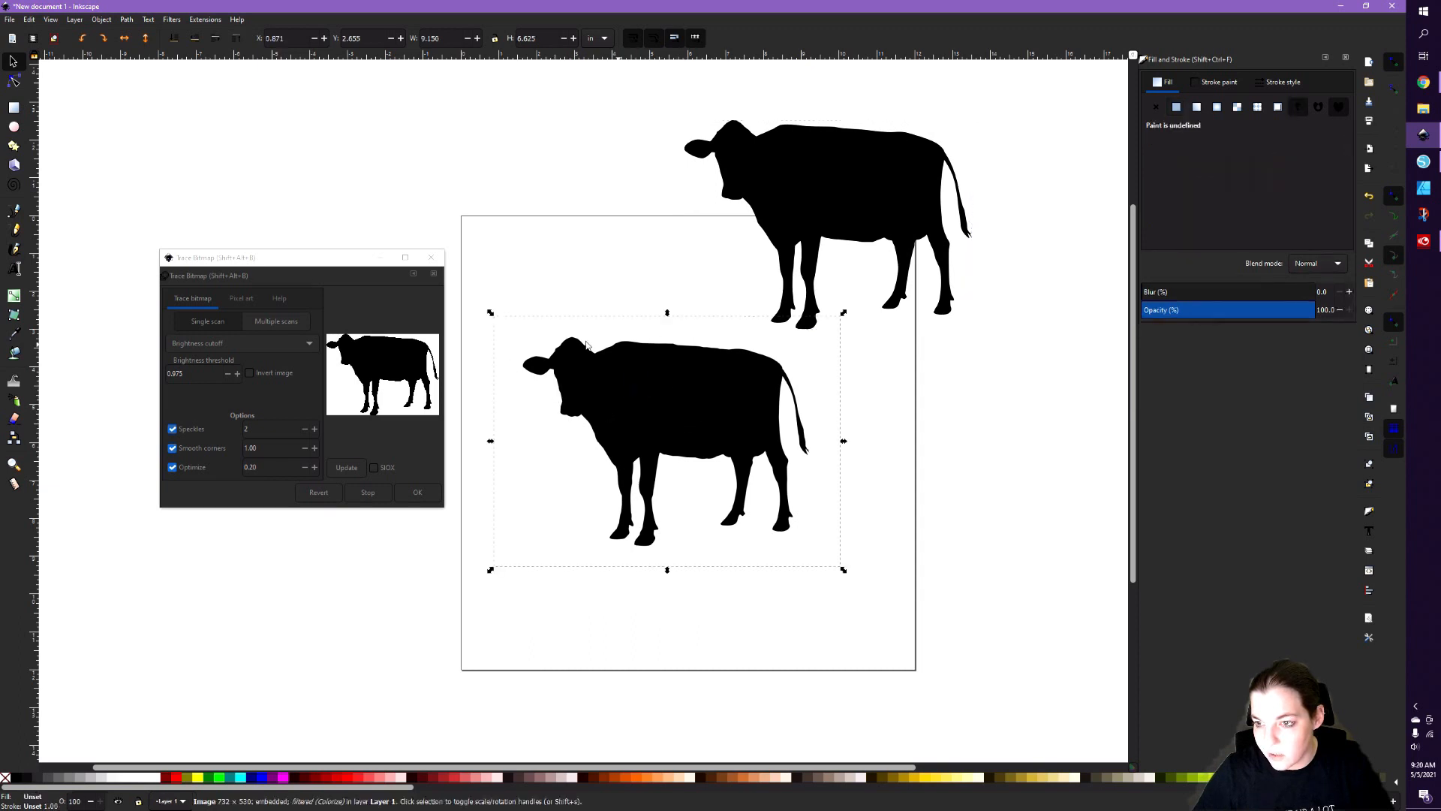
click(804, 144)
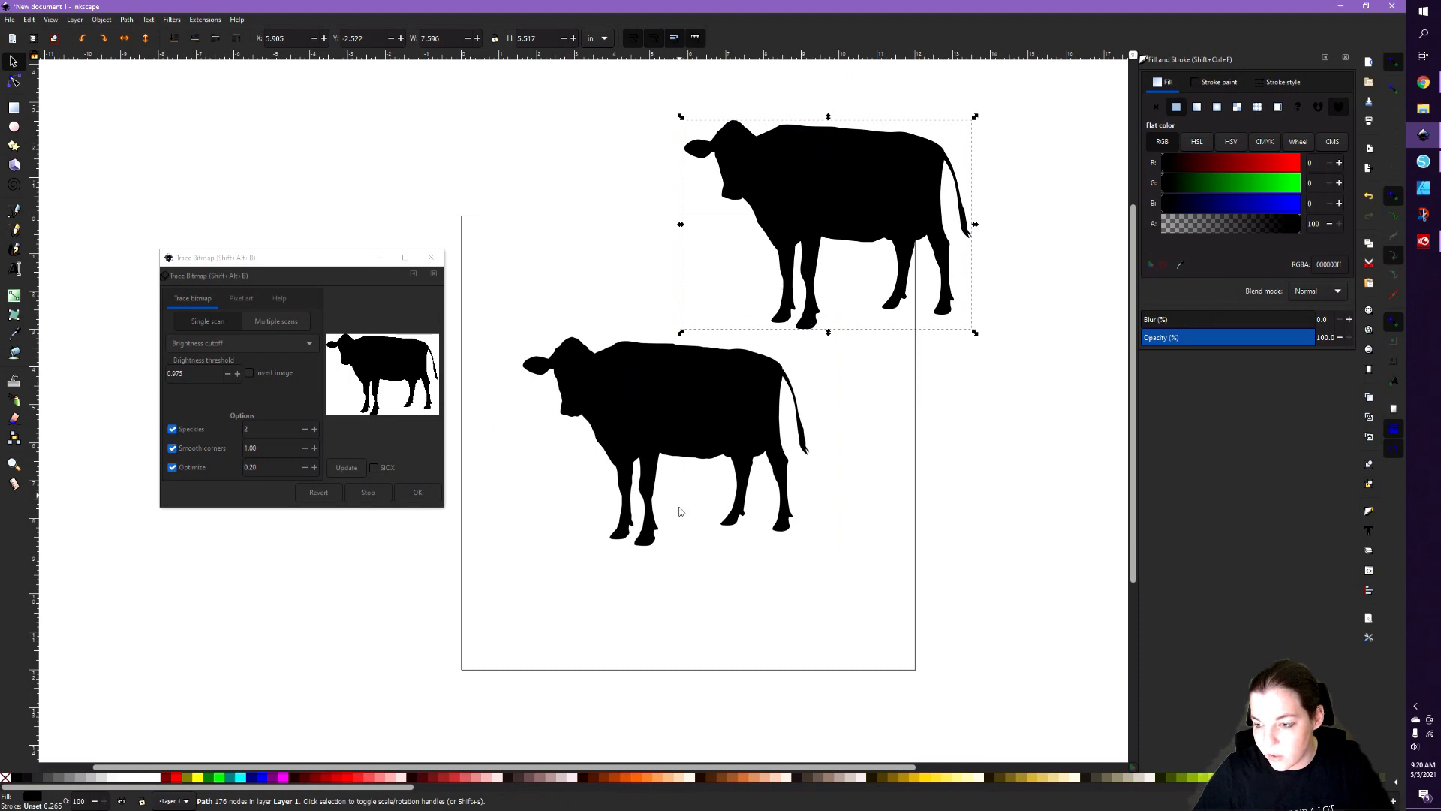
- Delete the original cow image, move the traced cow back onto the page, and close the Trace Bitmap dialog
click(660, 390)
key(Delete)
mouse_move(830, 179)
mouse_down()
mouse_move(672, 404)
mouse_move(614, 388)
mouse_up()
click(431, 258)
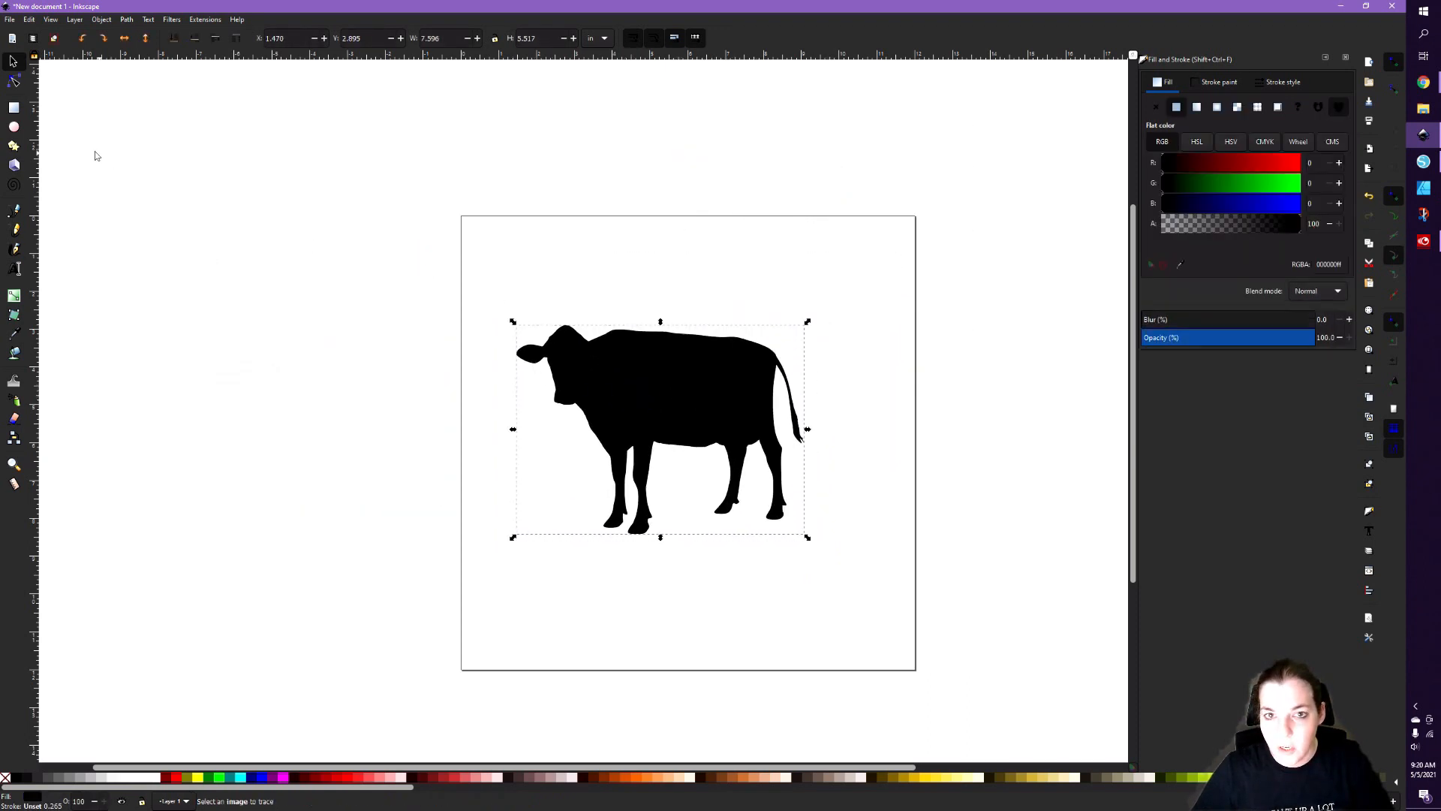
- Show the traced cow's nodes and simplify its path to remove extra nodes
click(15, 82)
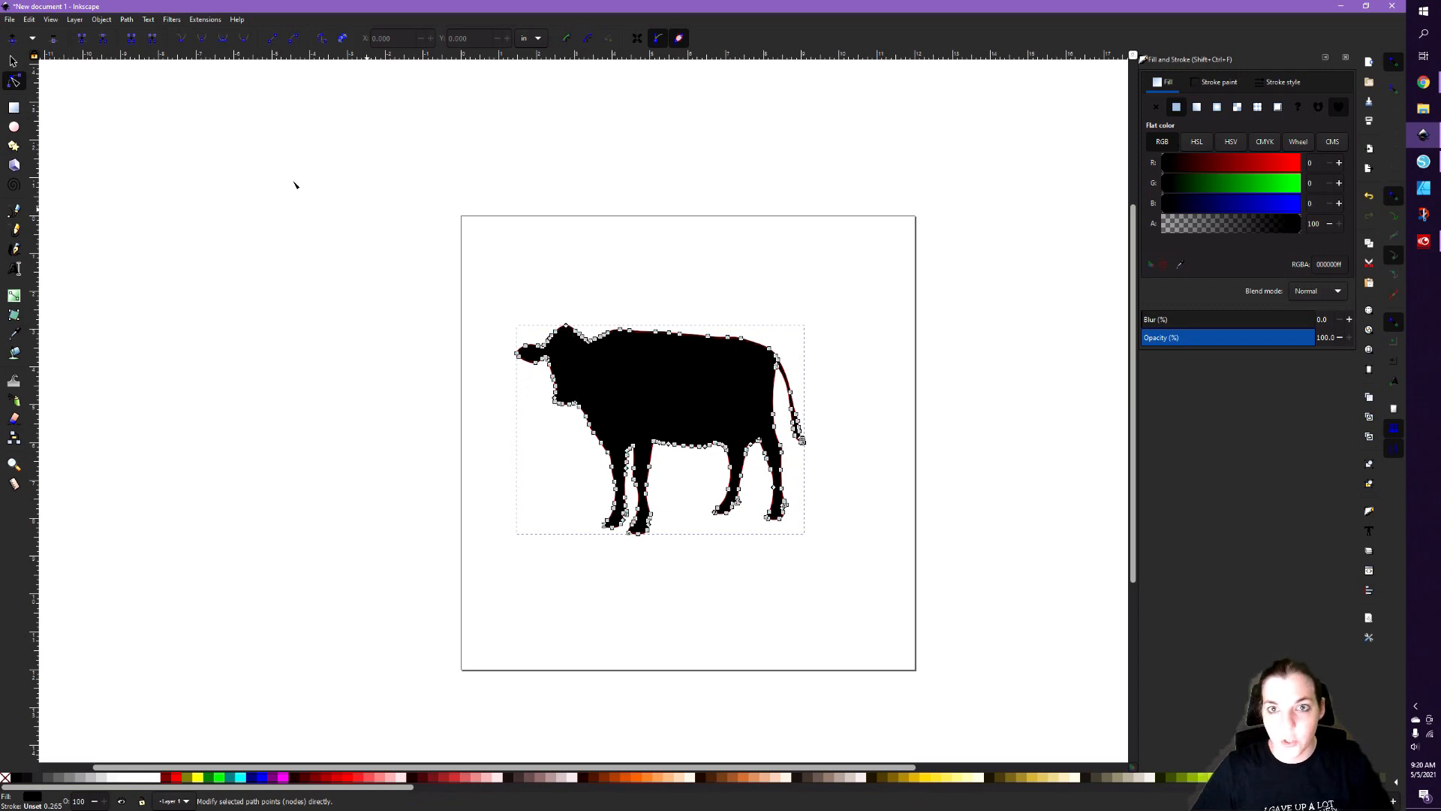
click(127, 19)
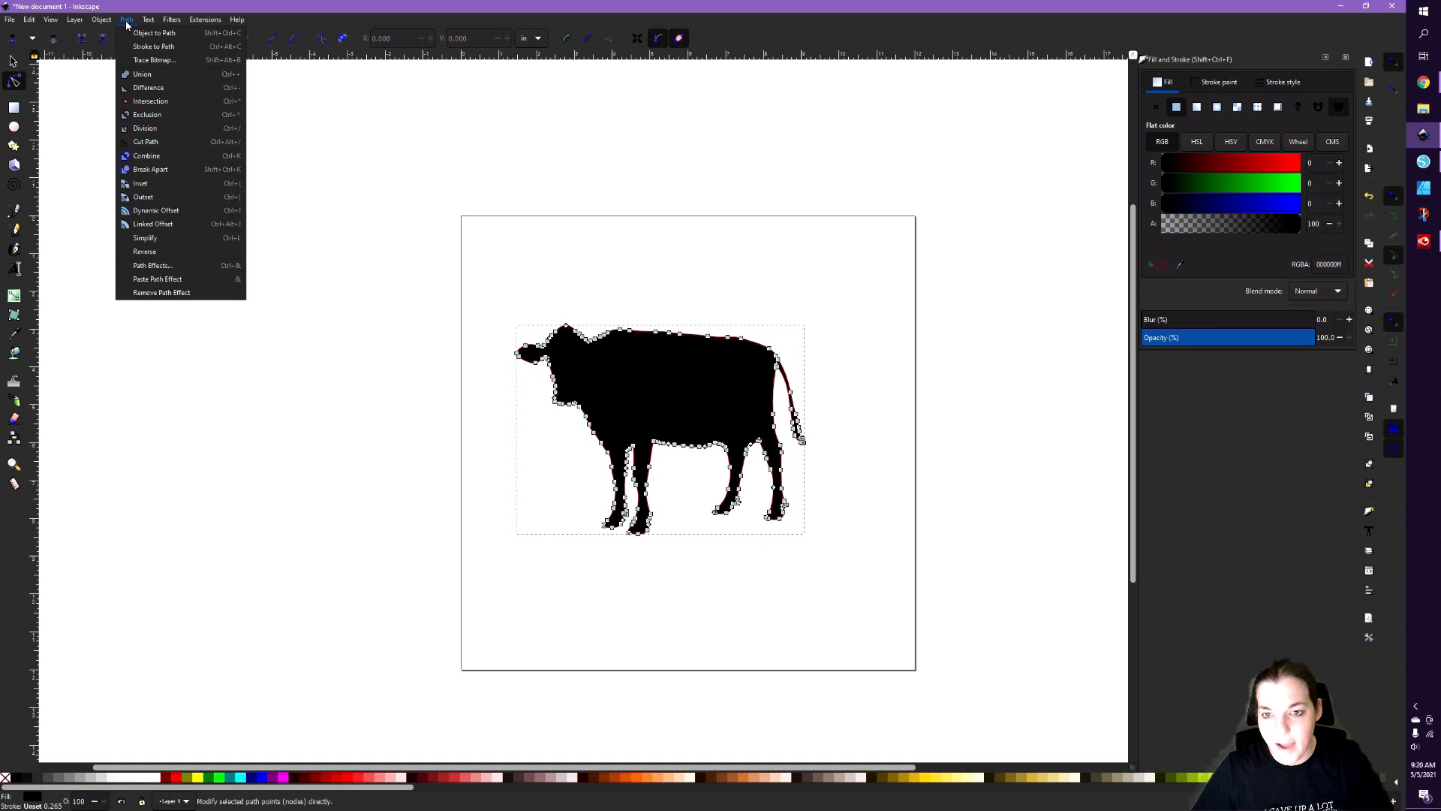
click(183, 240)
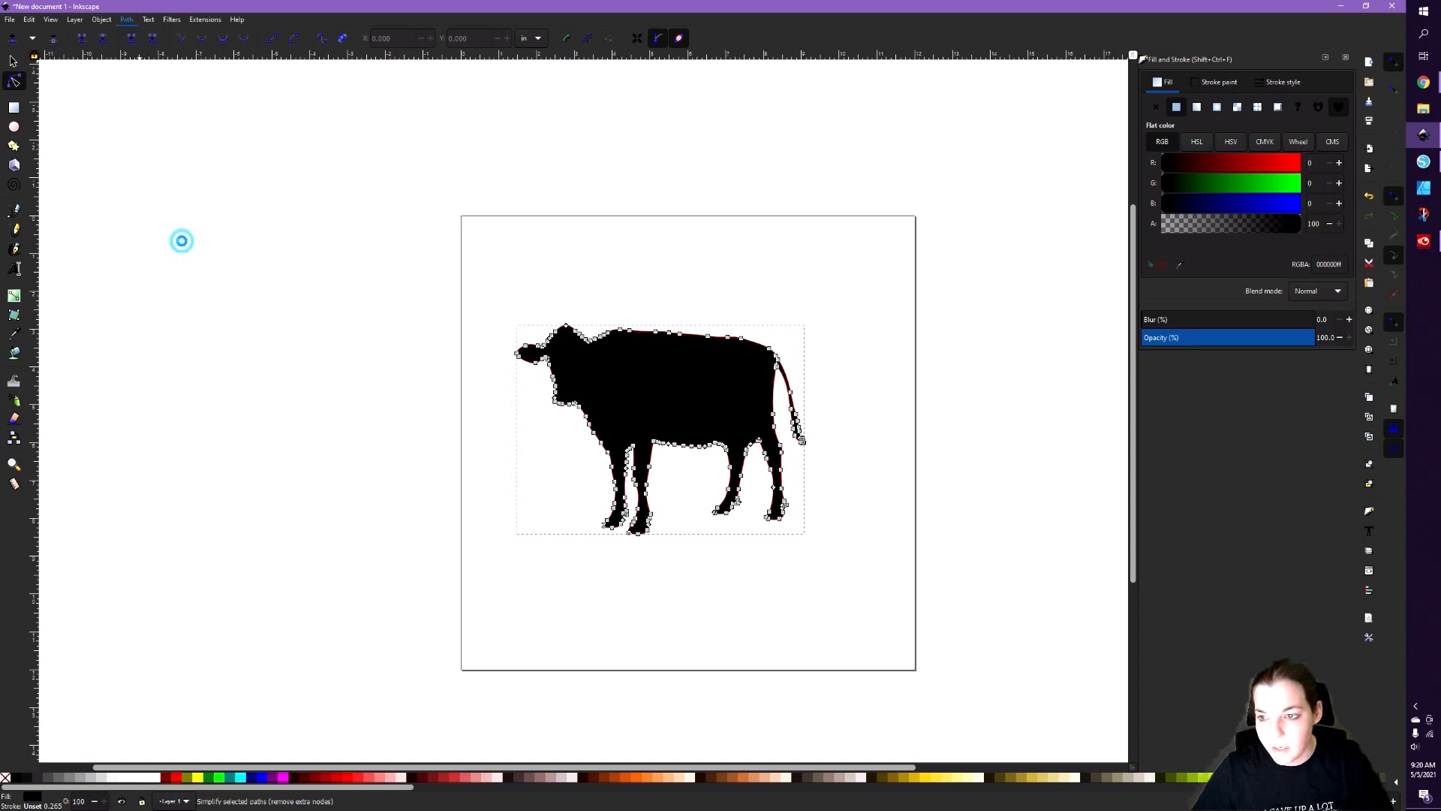
click(463, 515)
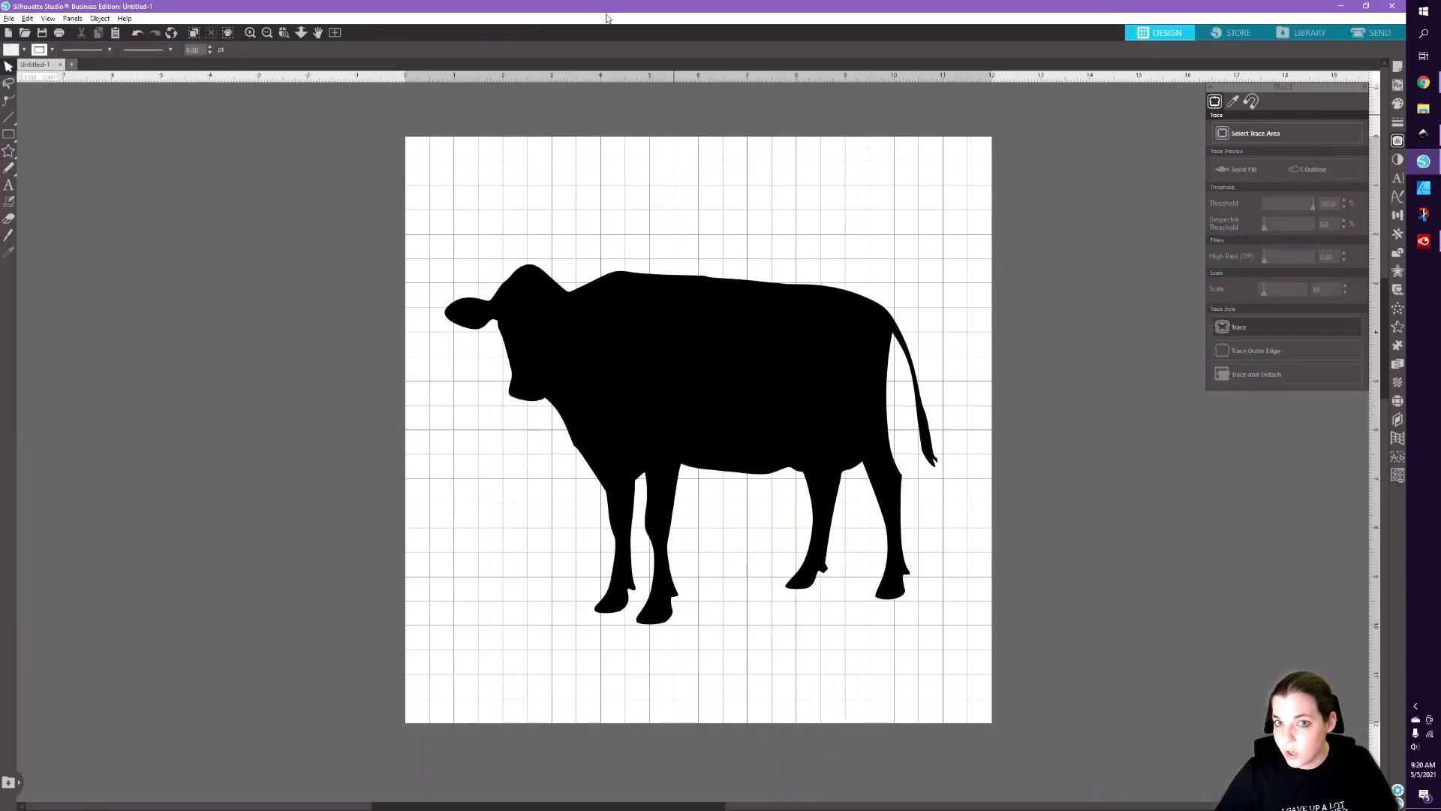
- Compare the cow silhouettes in Silhouette Studio and Inkscape side by side with the Trace panel closed, and return to a maximized Inkscape
key(super+Right)
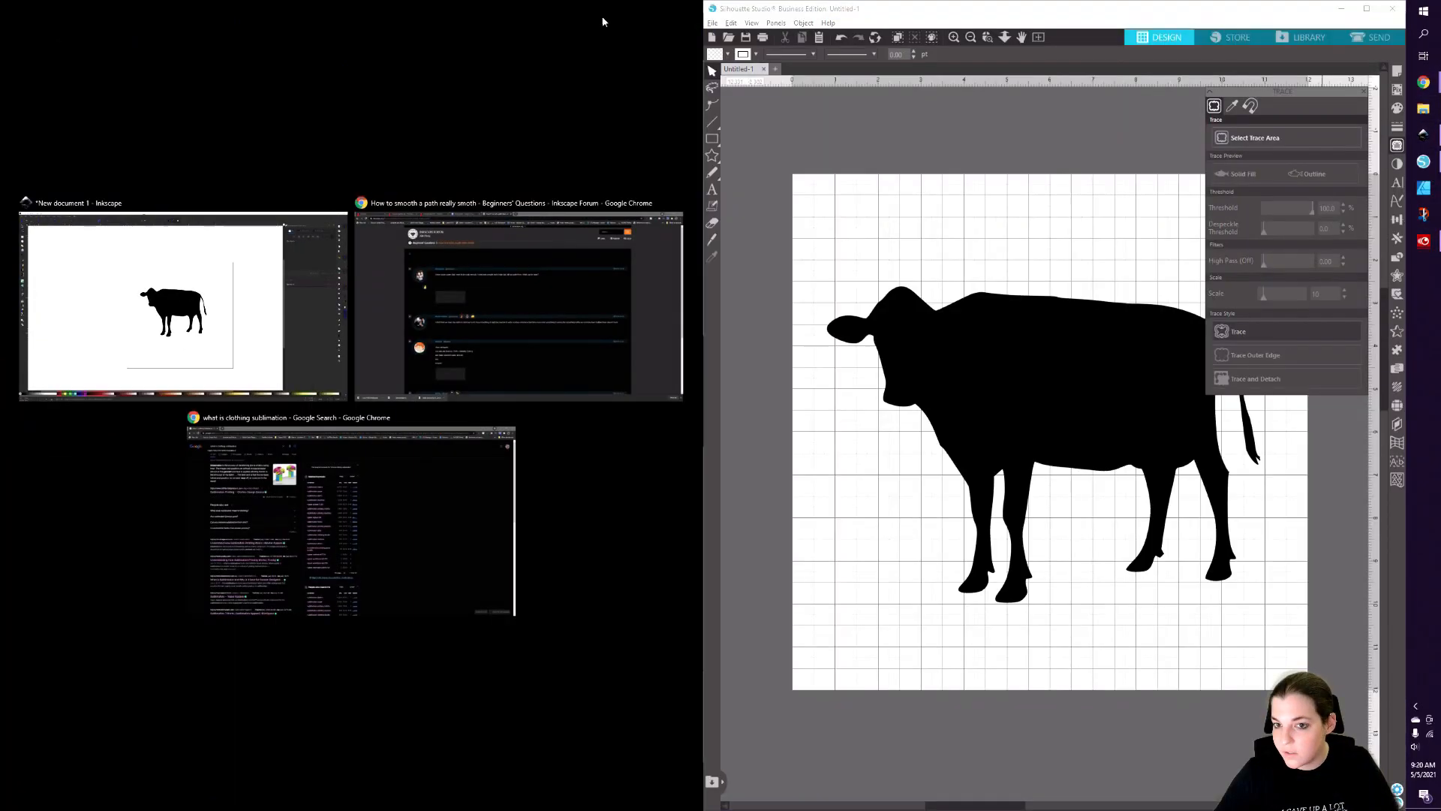
click(161, 244)
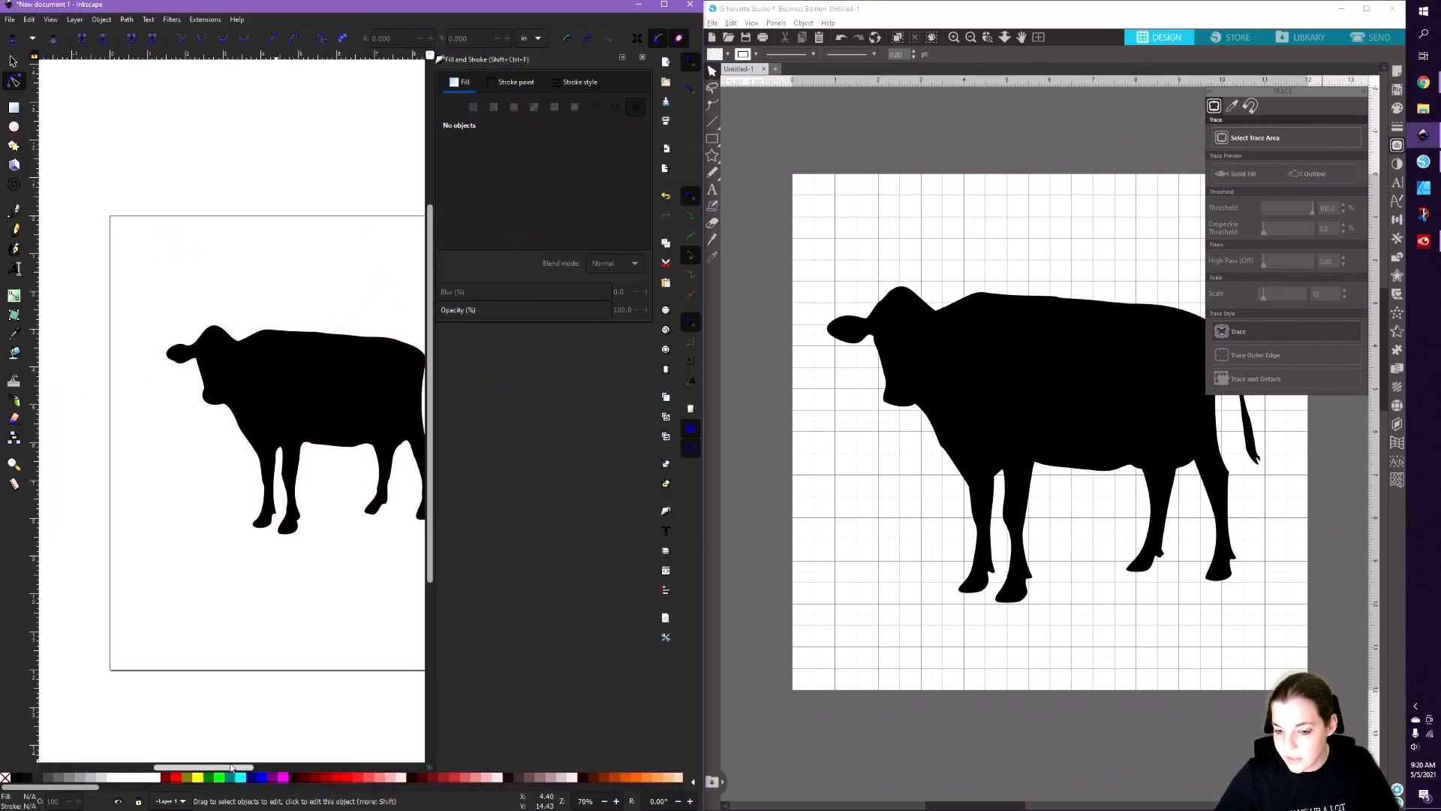
drag(231, 767, 251, 767)
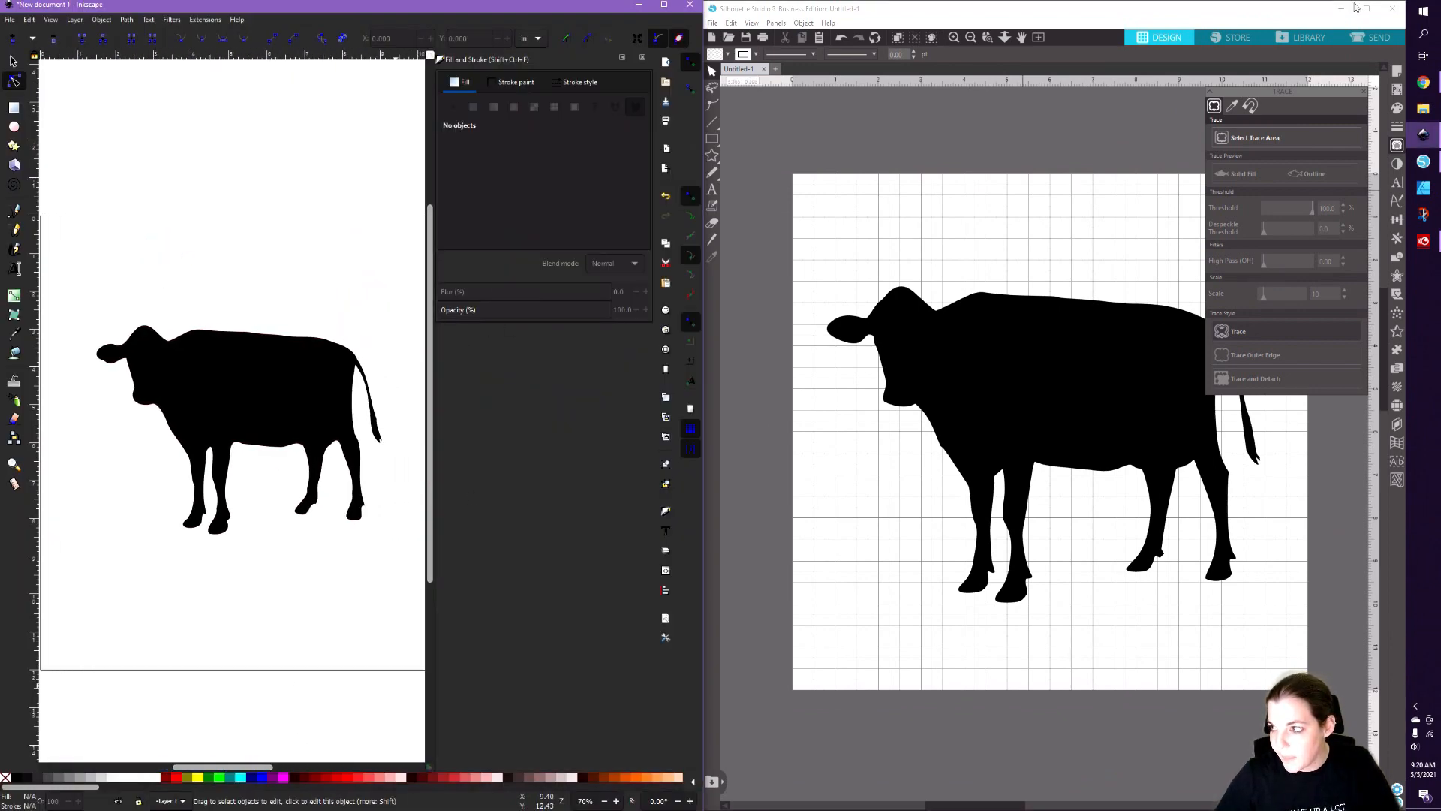
click(1365, 91)
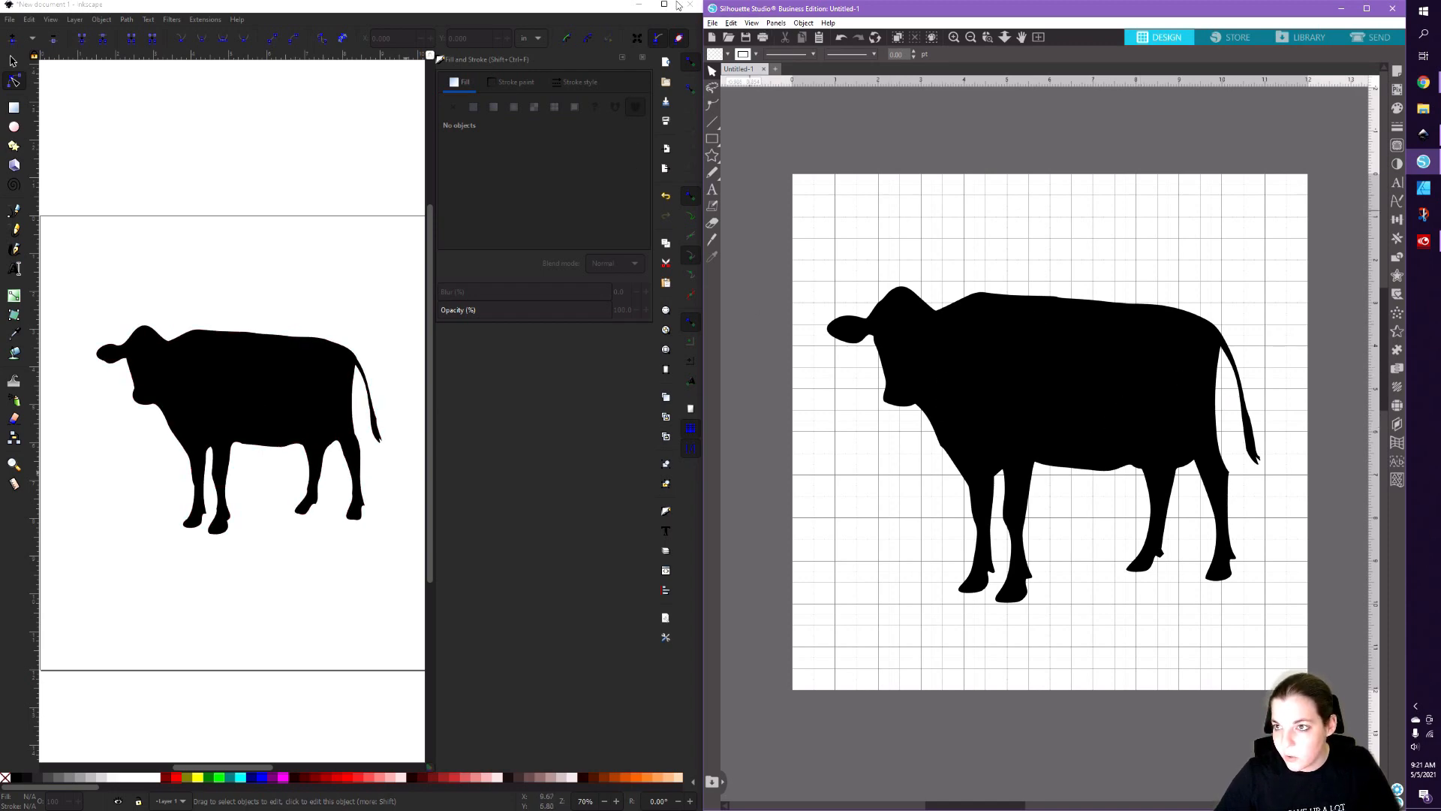
click(1341, 8)
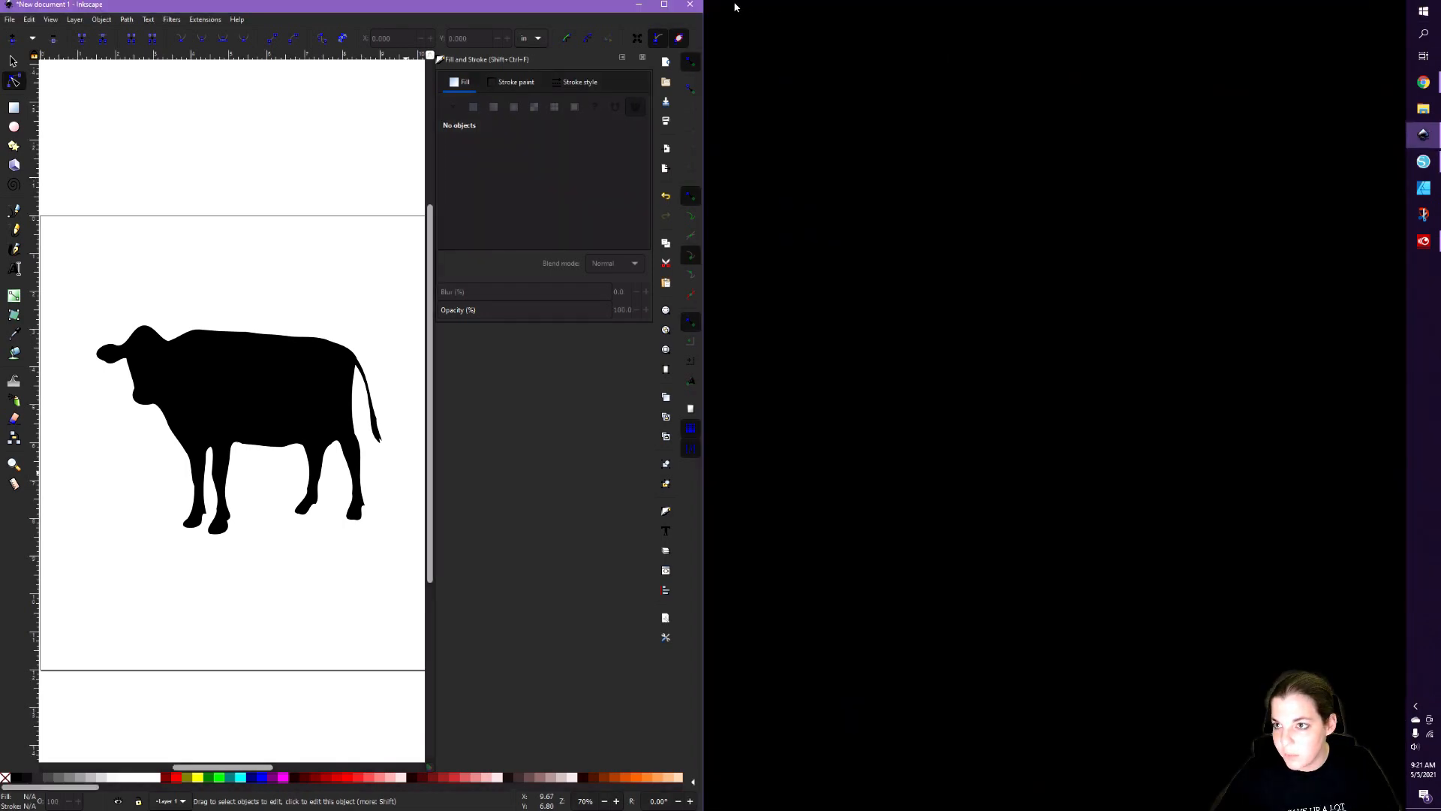
click(664, 4)
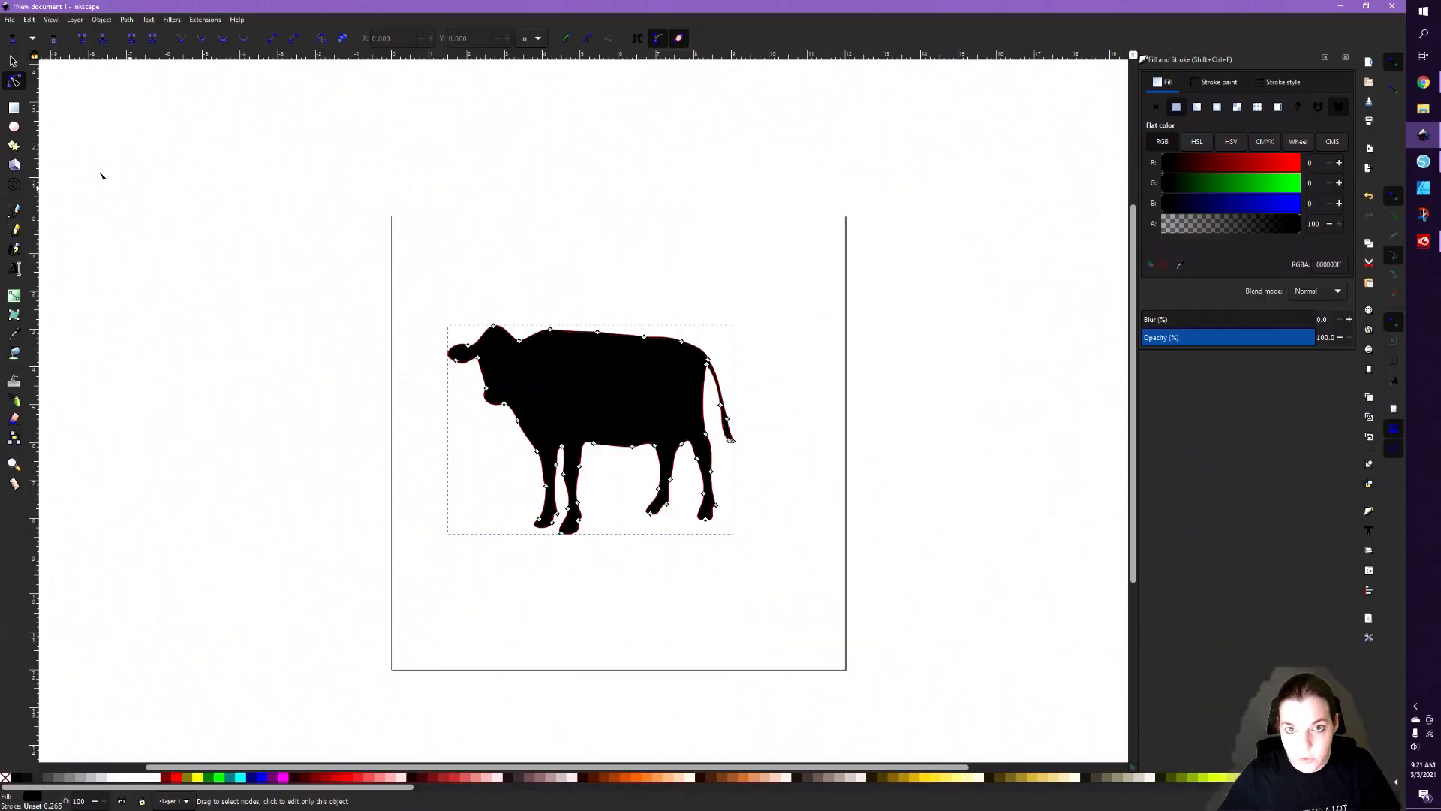
- Delete the simplified cow and import the bear-and-badger PNG as an embedded image with its DPI from file
click(11, 61)
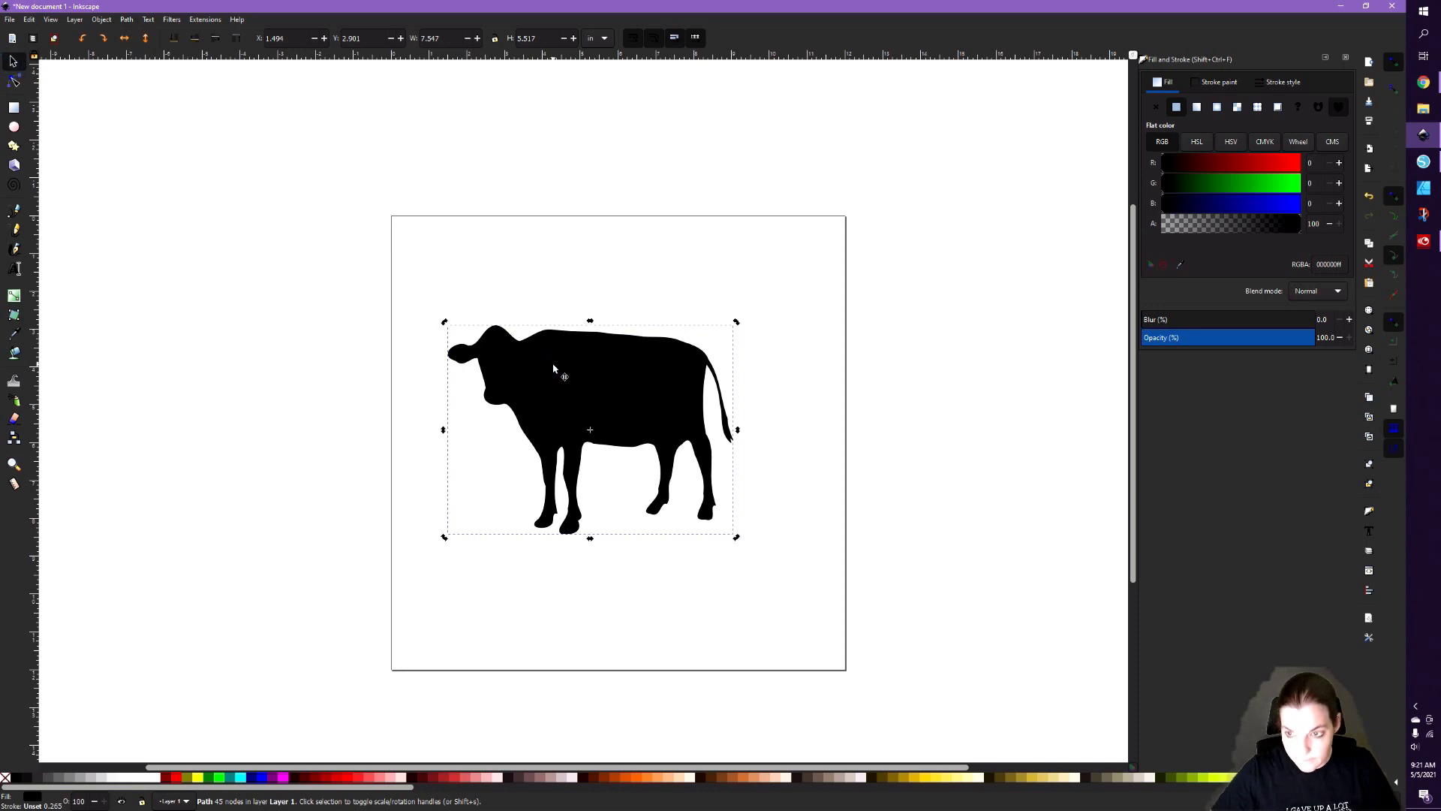
key(Delete)
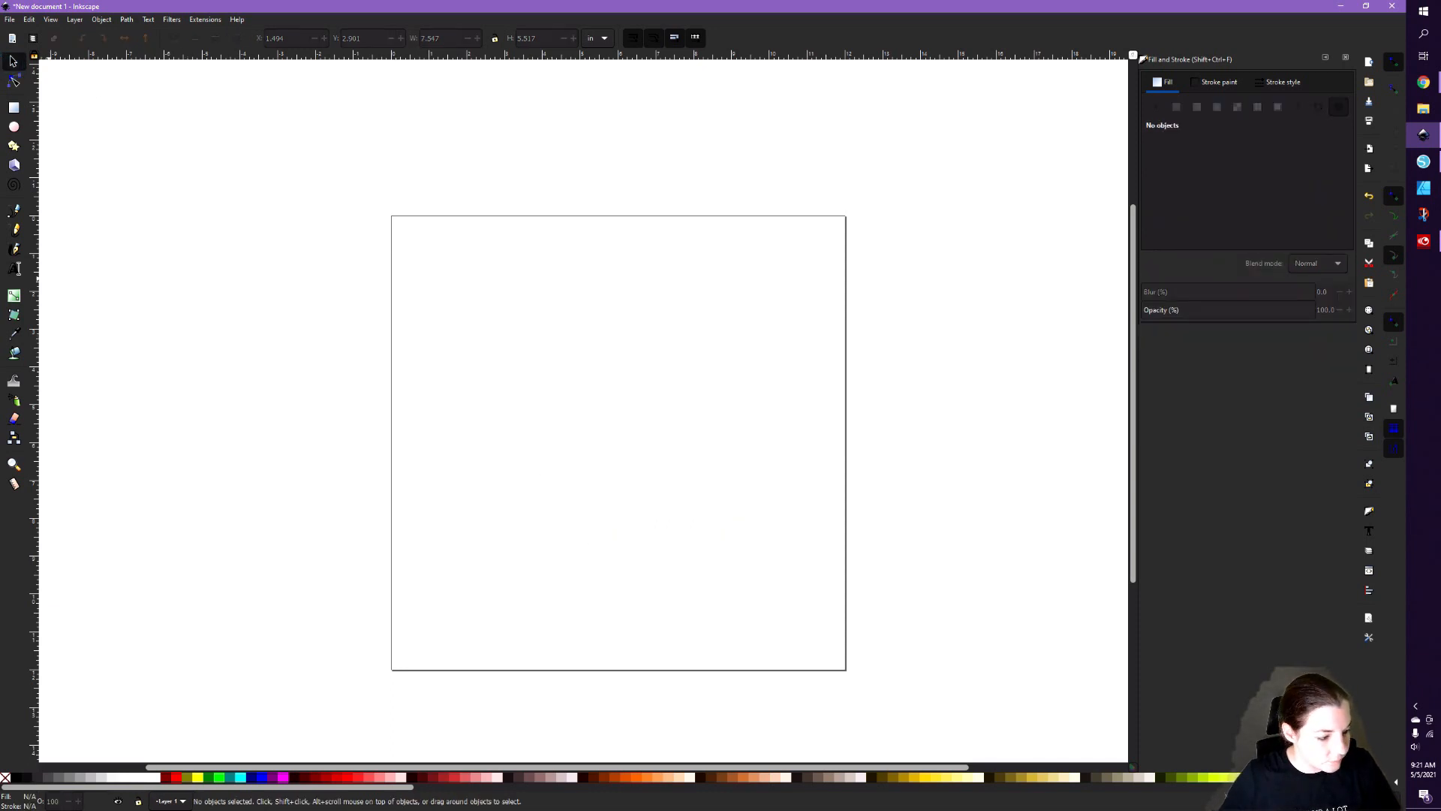
drag(0, 450, 449, 386)
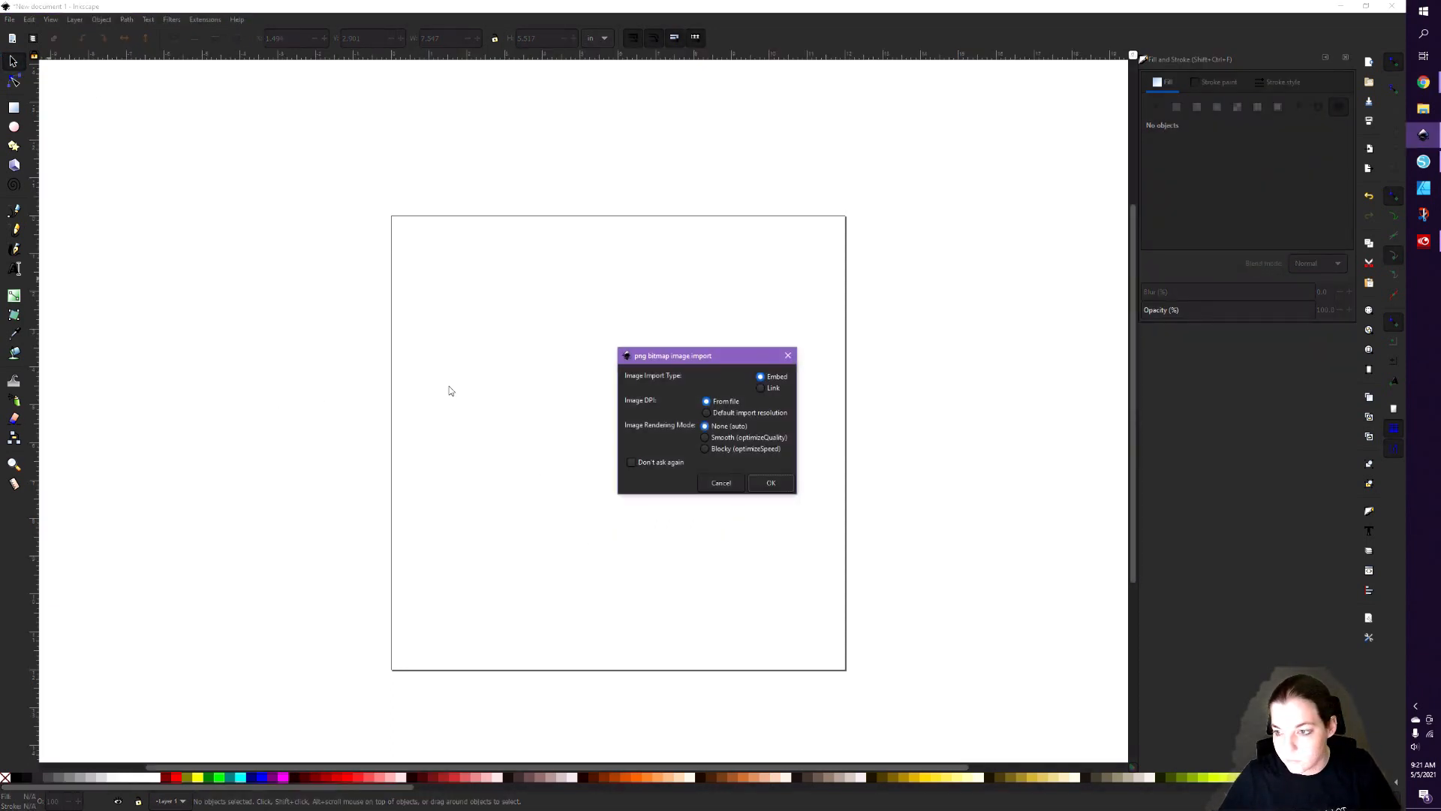
click(770, 482)
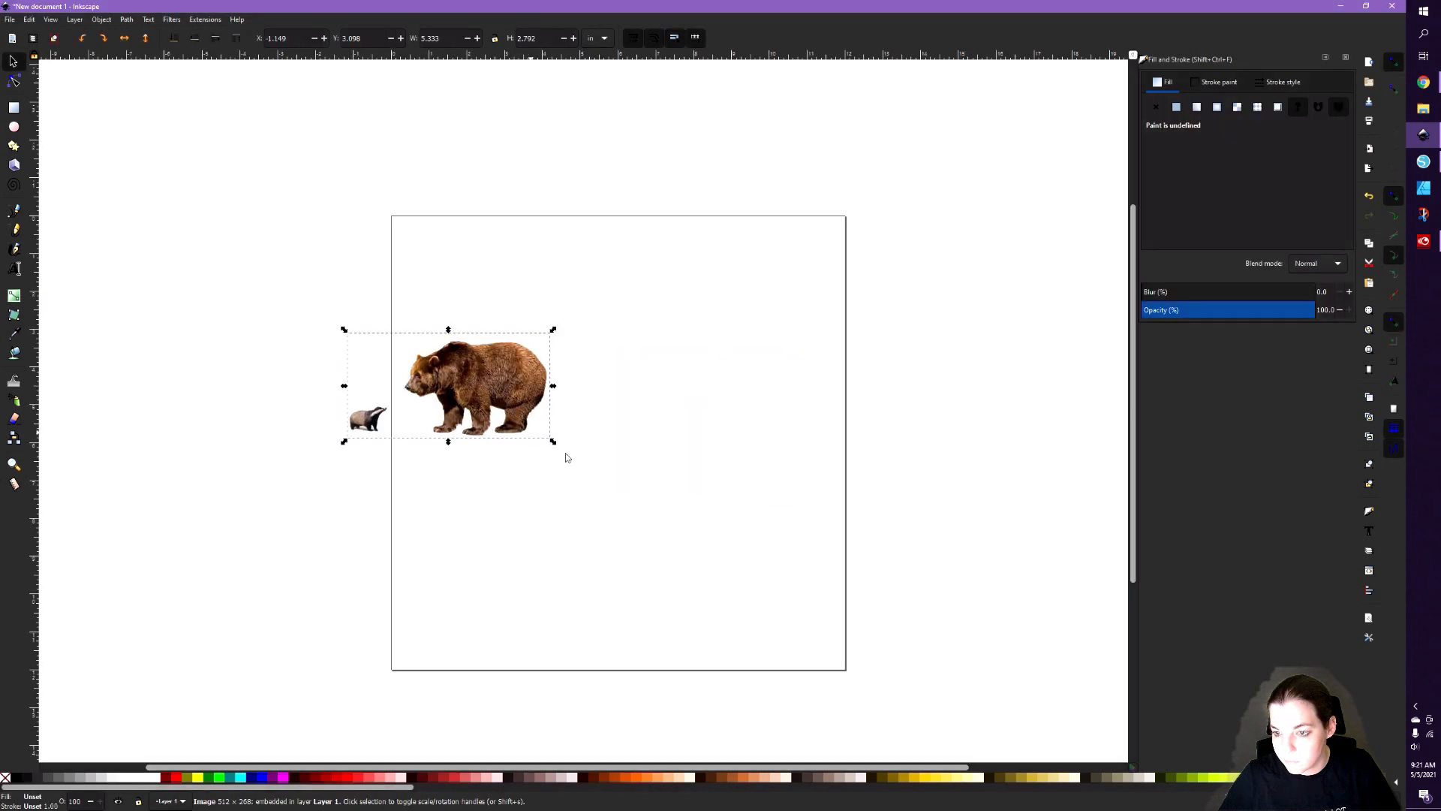
- Lock the bear-and-badger image's proportions, enlarge it to about 12.92 by 6.76 in, and place it across the page
drag(555, 444, 698, 559)
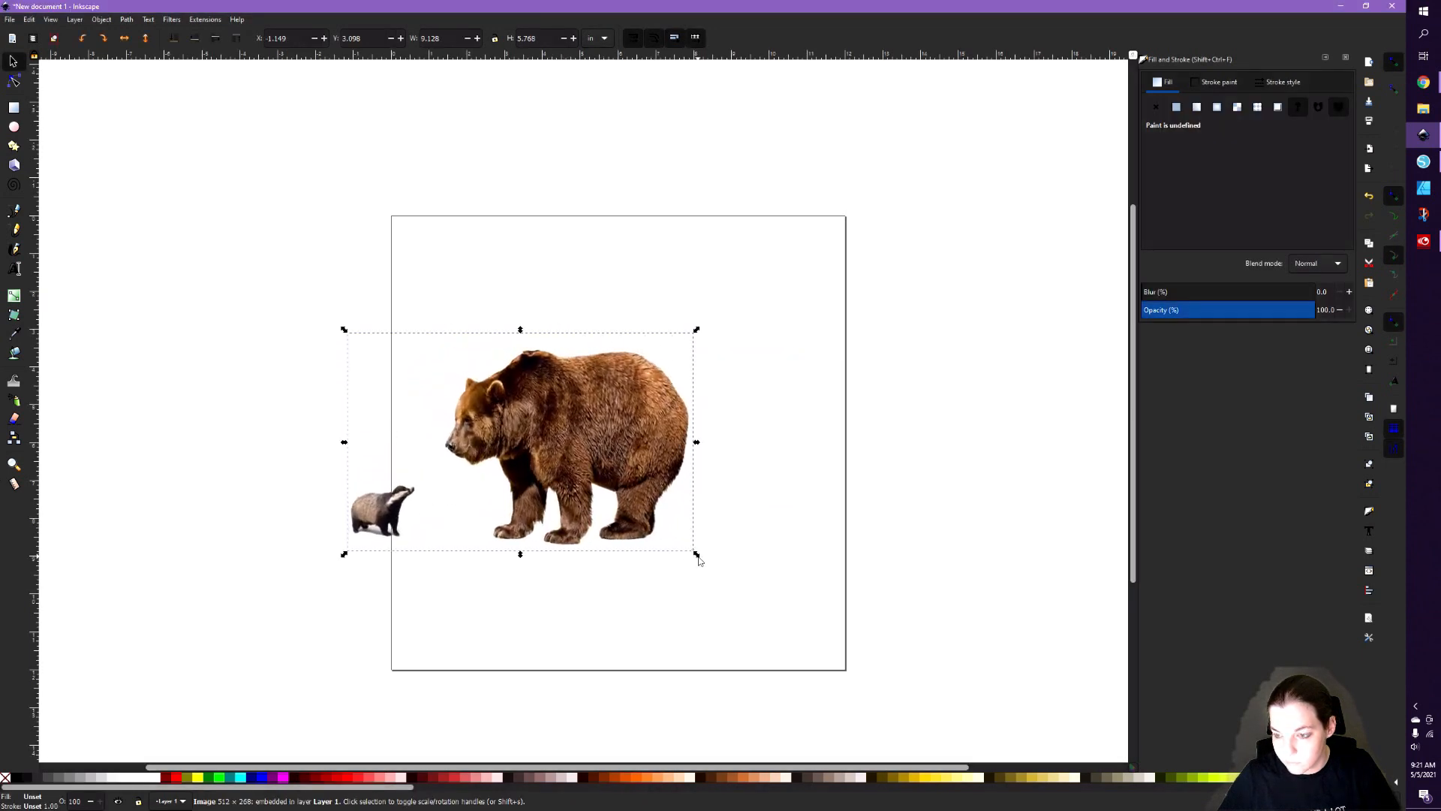
key(ctrl+z)
click(495, 38)
drag(553, 441, 843, 633)
drag(728, 505, 717, 493)
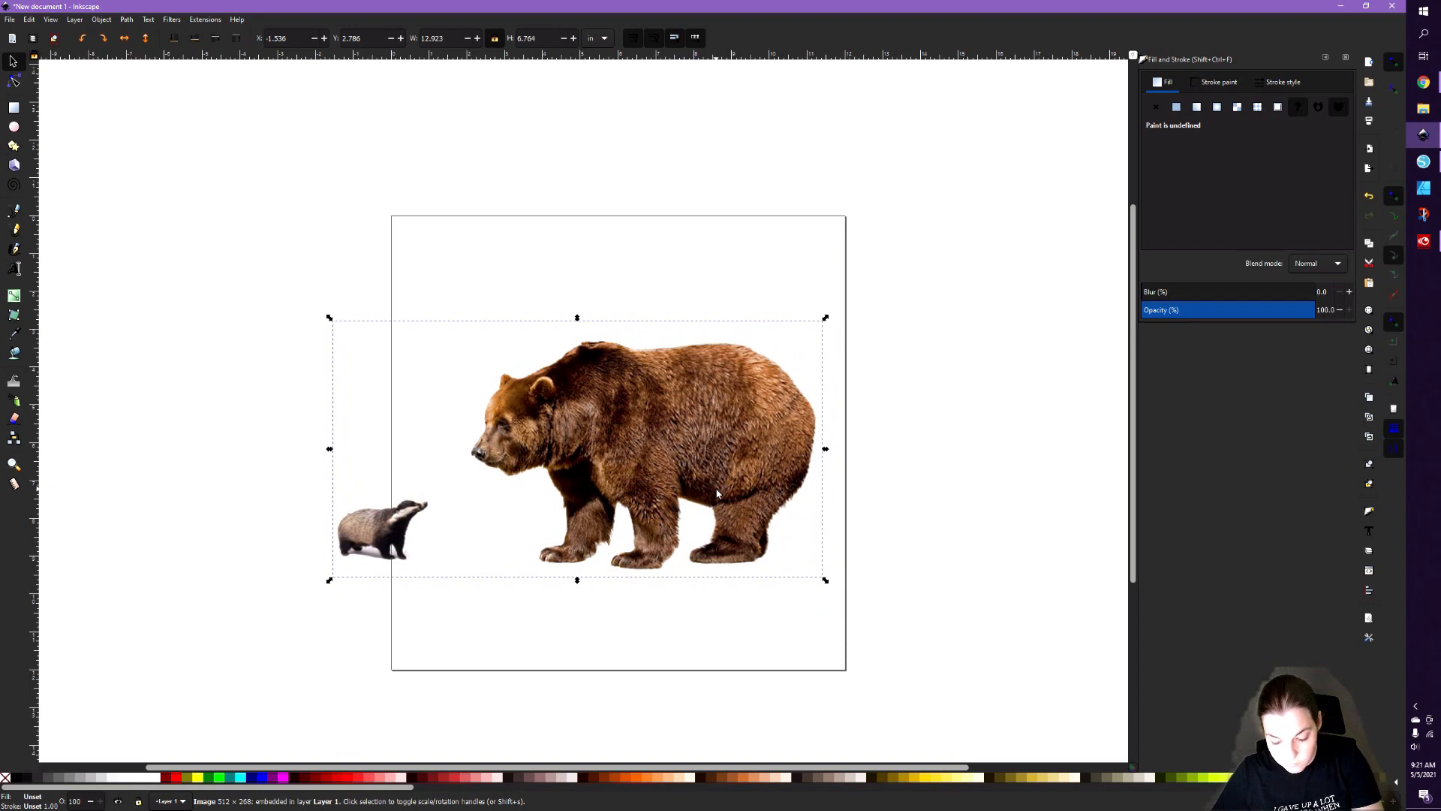
- Nudge the bear-and-badger image slightly up and to the left, and hide the docked dialogs to widen the canvas
drag(602, 384, 593, 380)
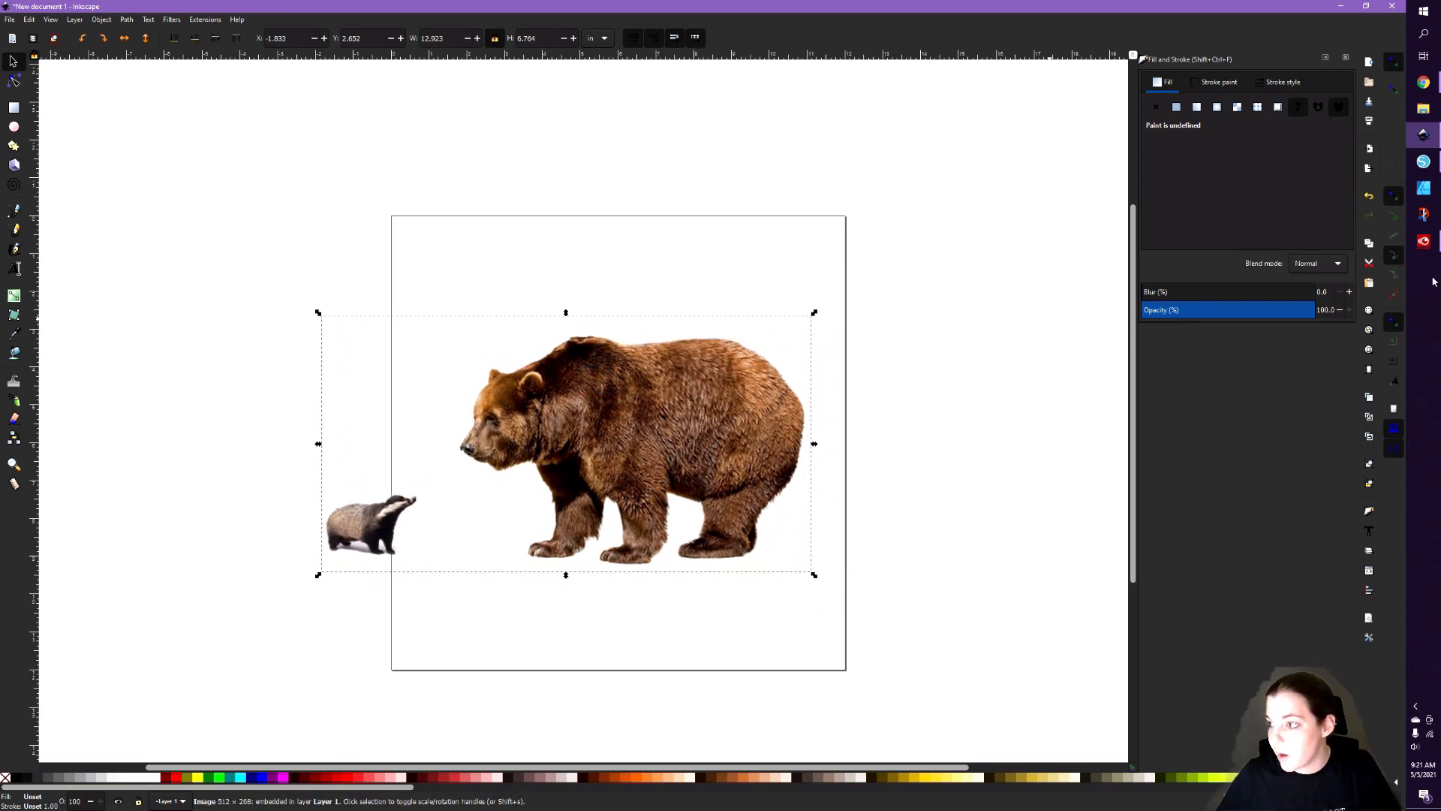
click(1424, 242)
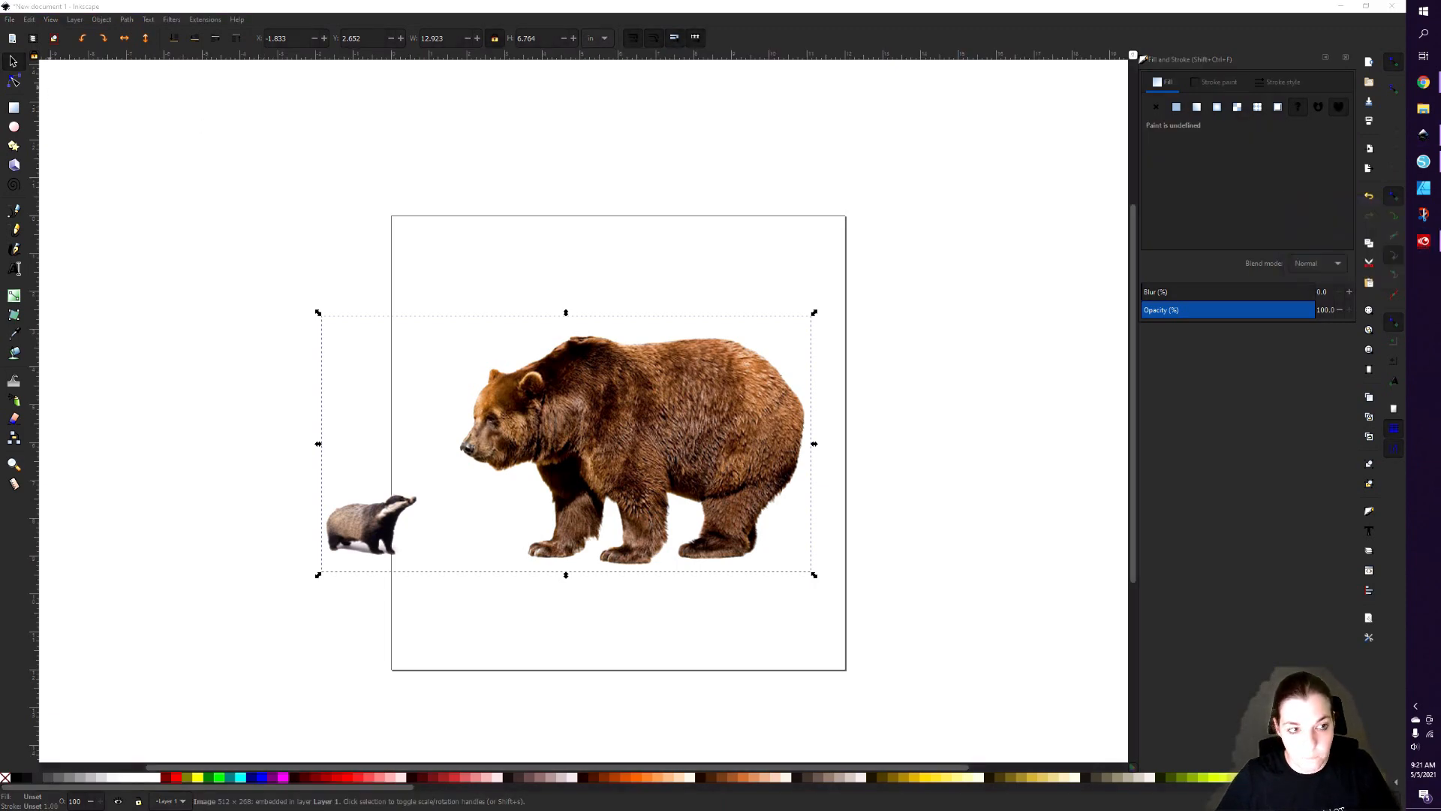
click(343, 5)
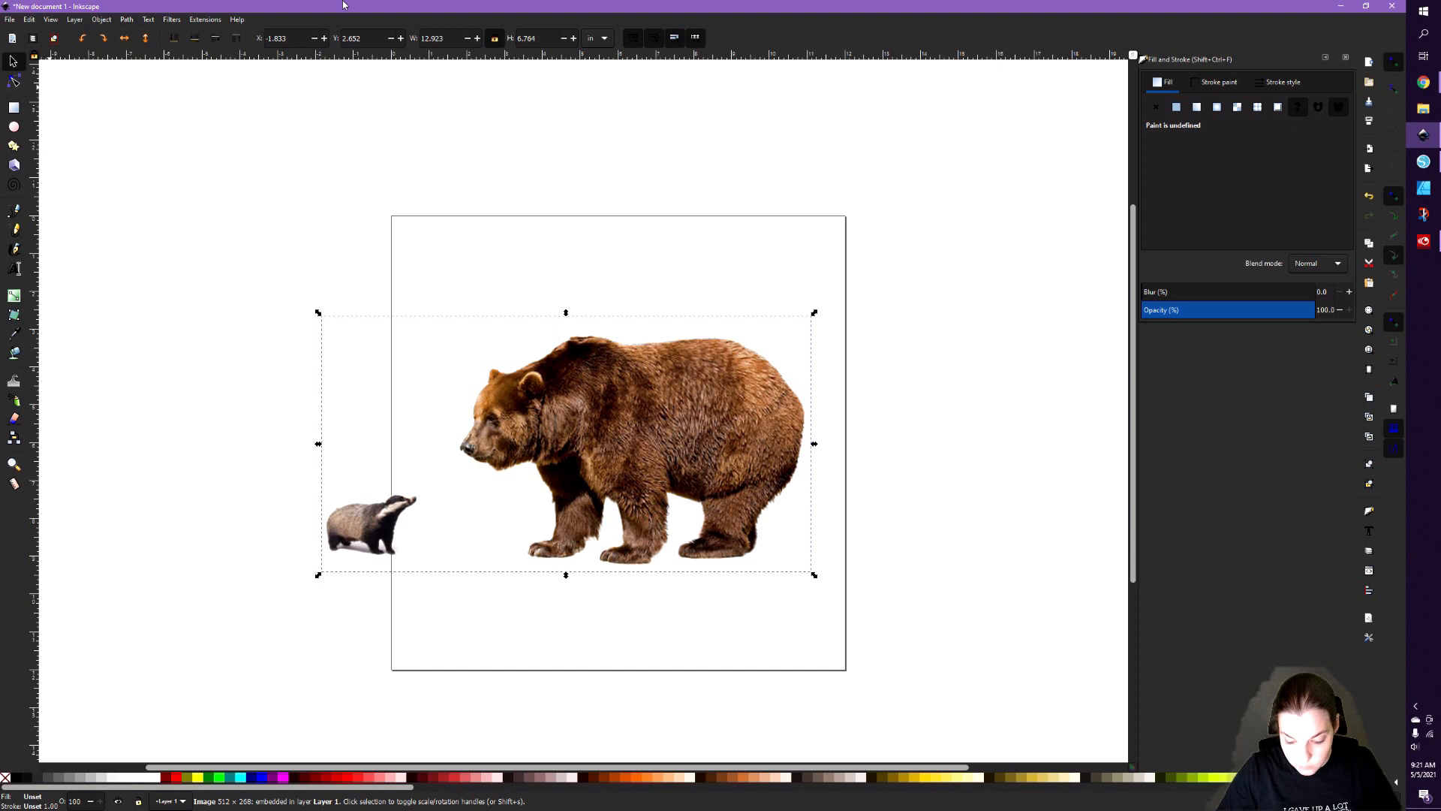
key(F12)
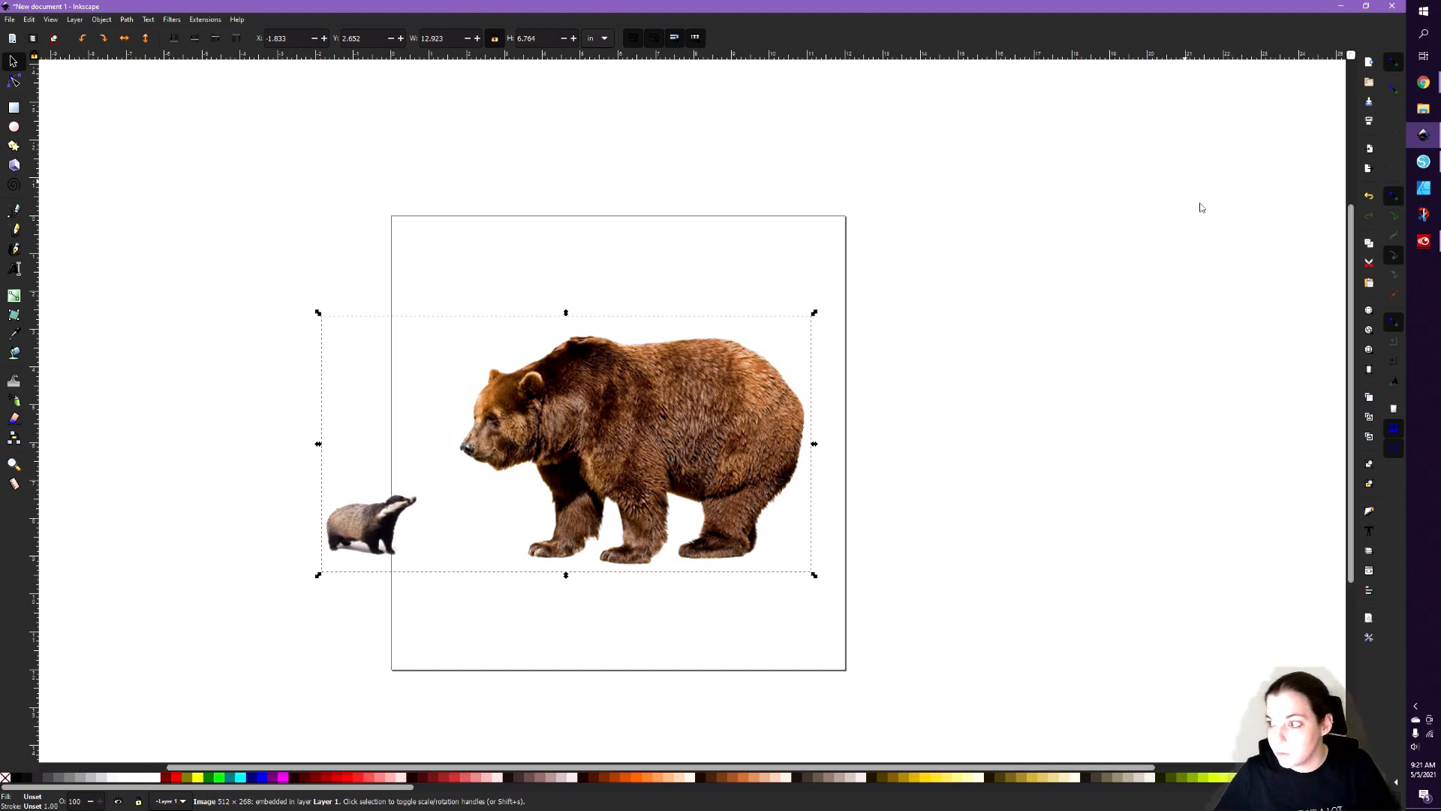
click(1424, 241)
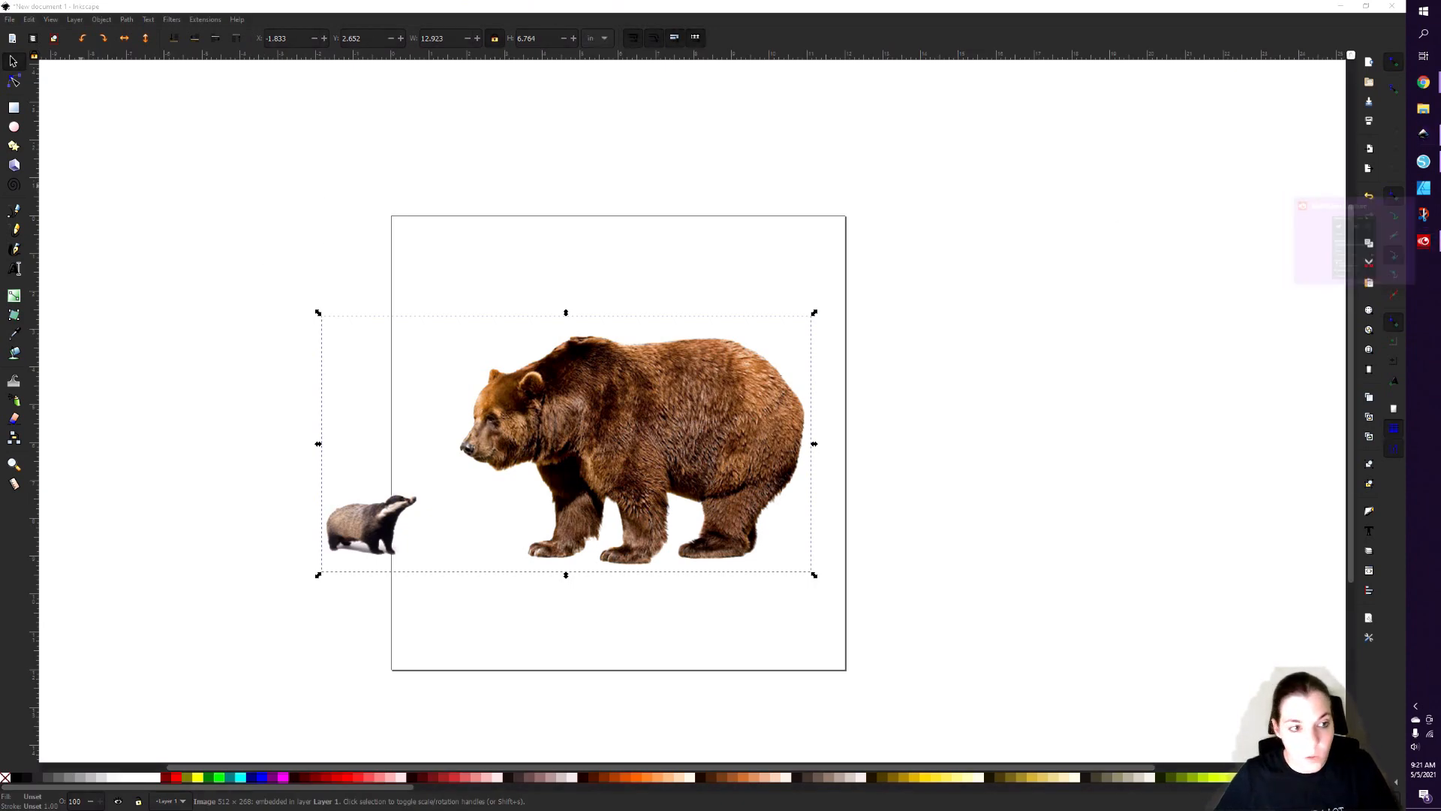
click(833, 6)
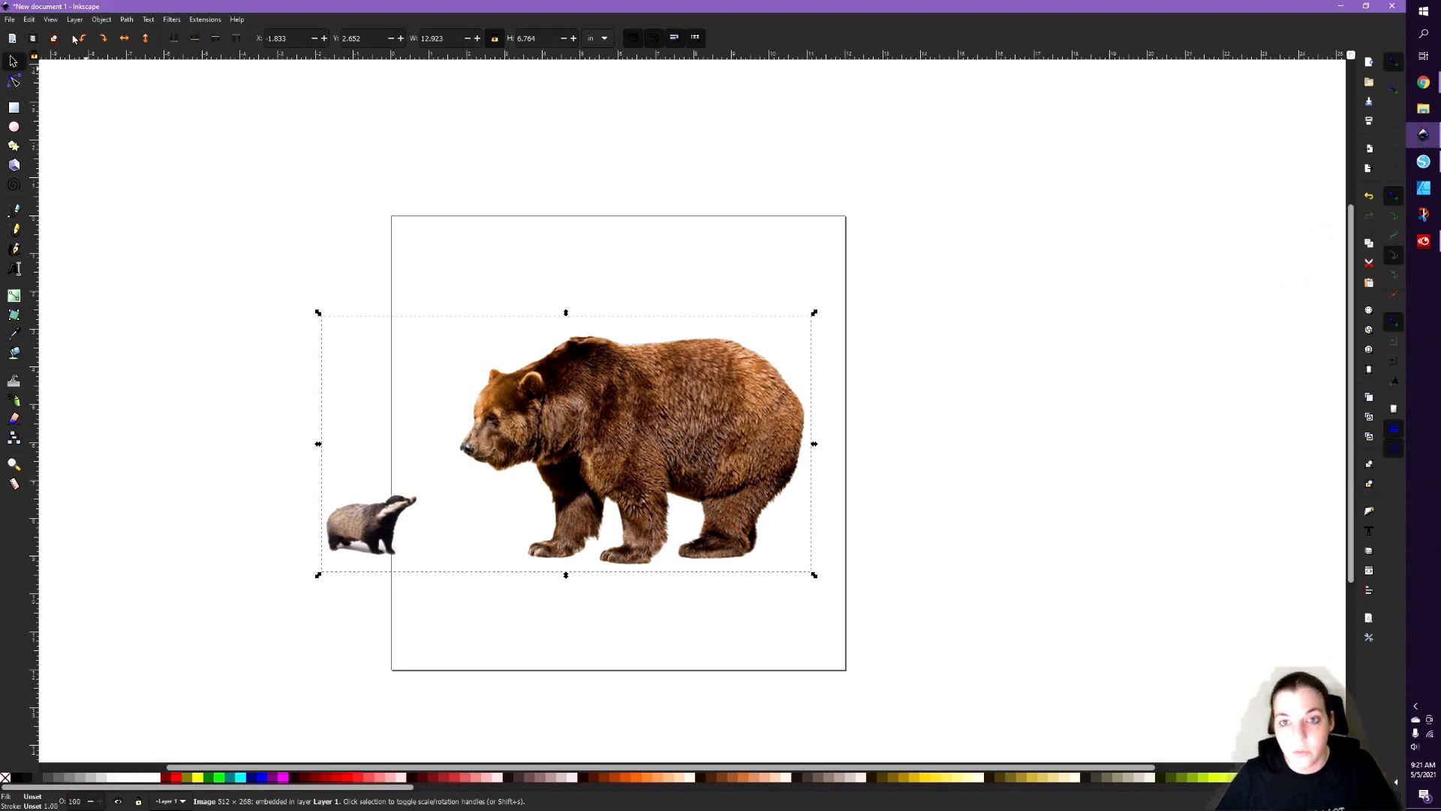
- Apply the Colorize color filter to the bear-and-badger image with RGBA 000000ff, checking it with Live preview, and close the filter settings
click(125, 22)
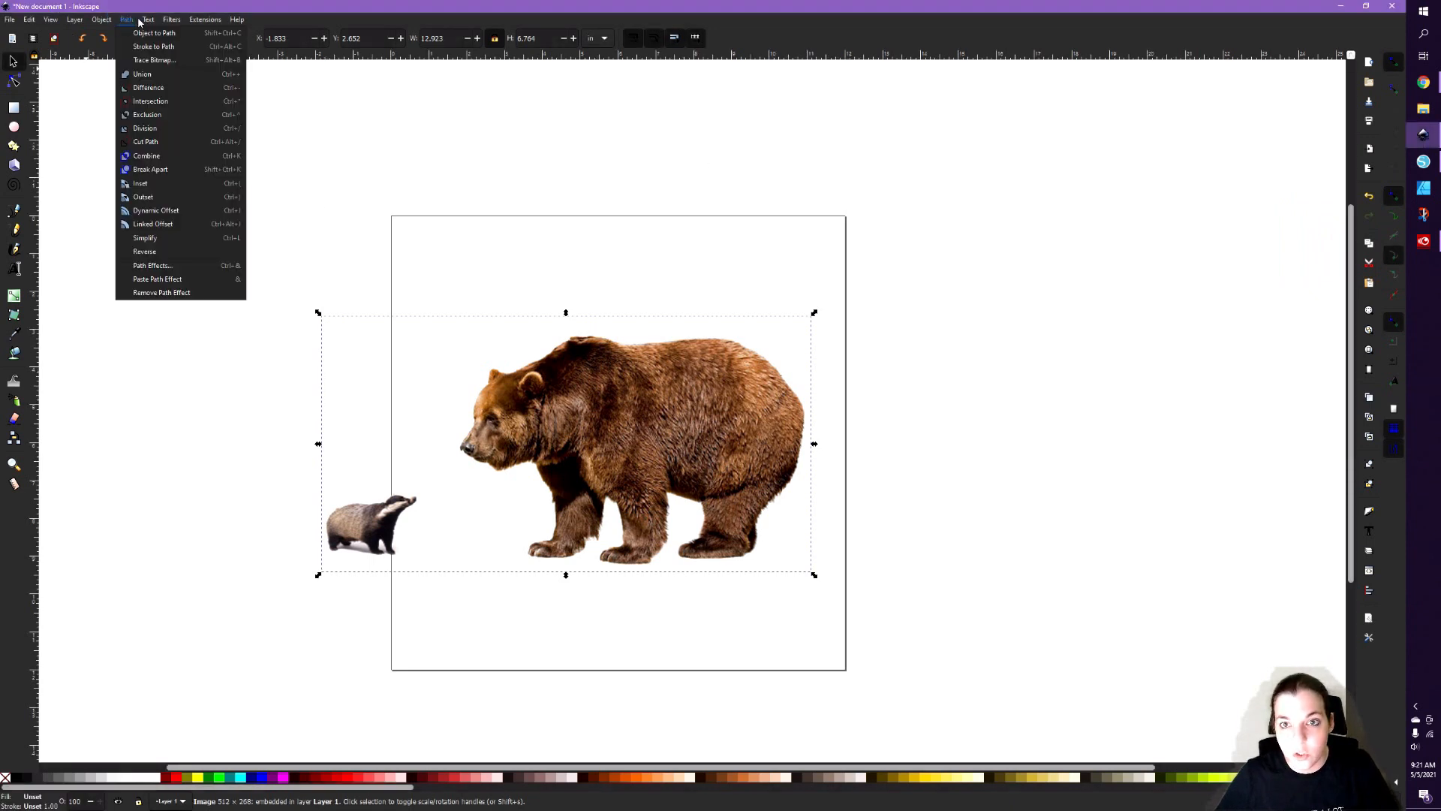
mouse_move(172, 19)
mouse_move(202, 73)
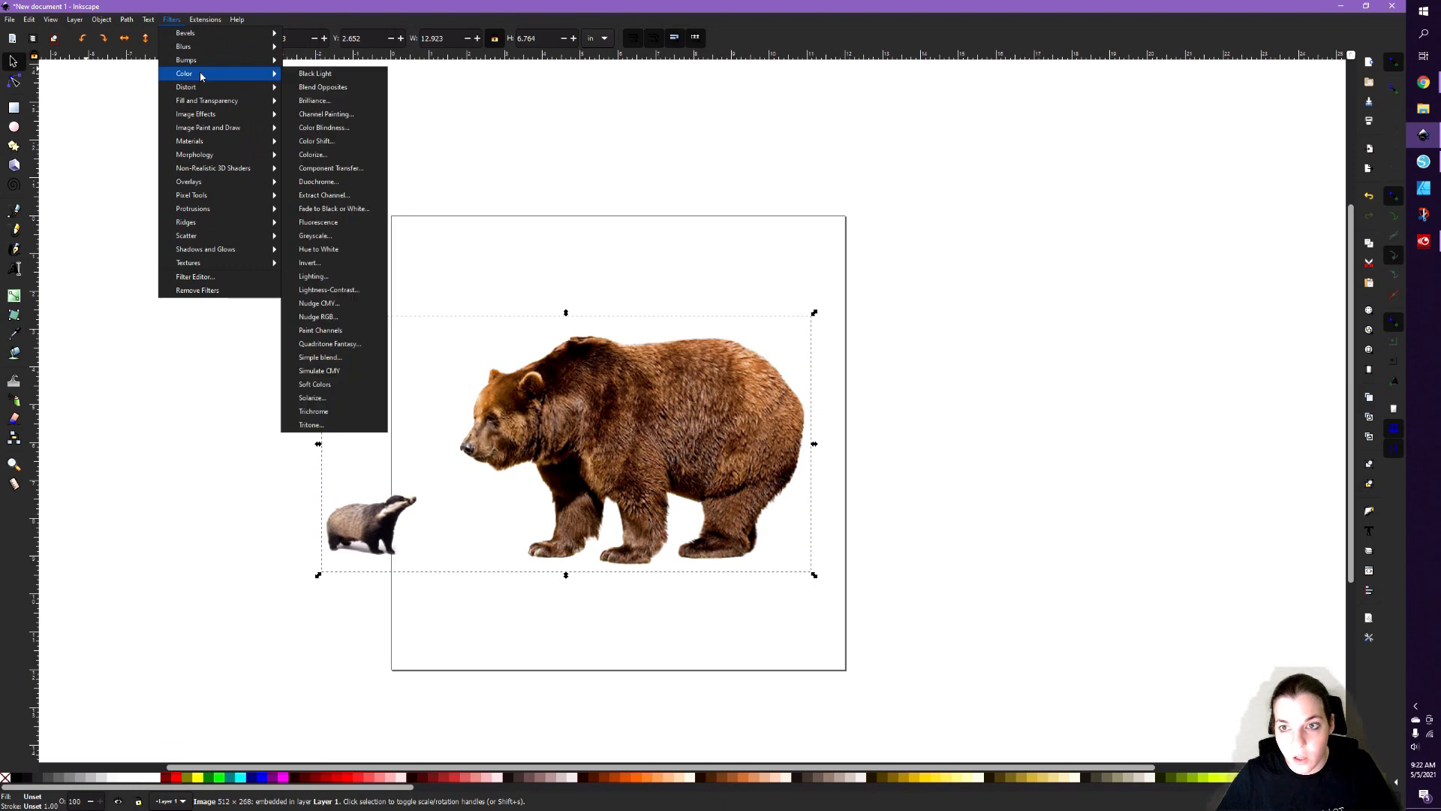
click(324, 156)
drag(710, 295, 260, 95)
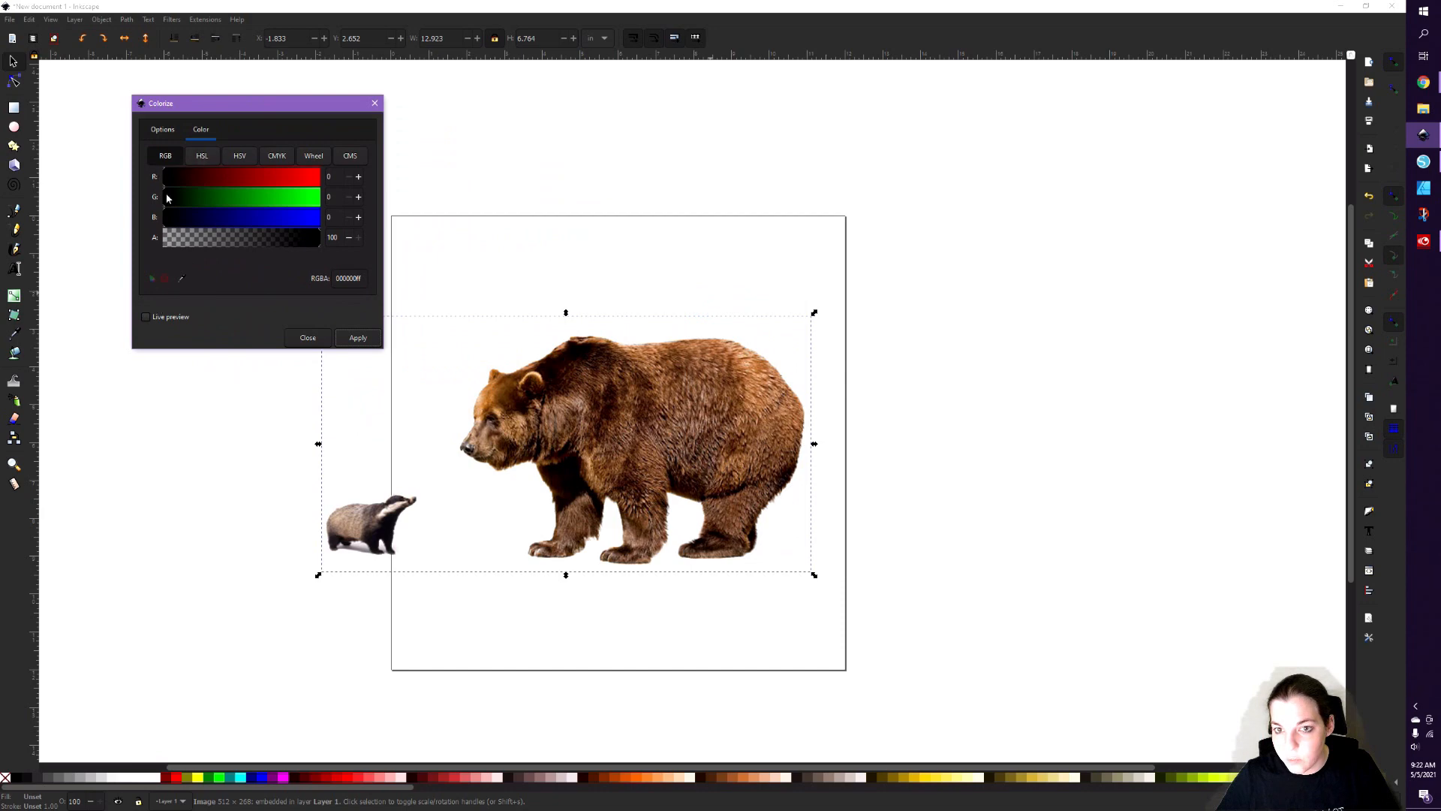
click(145, 317)
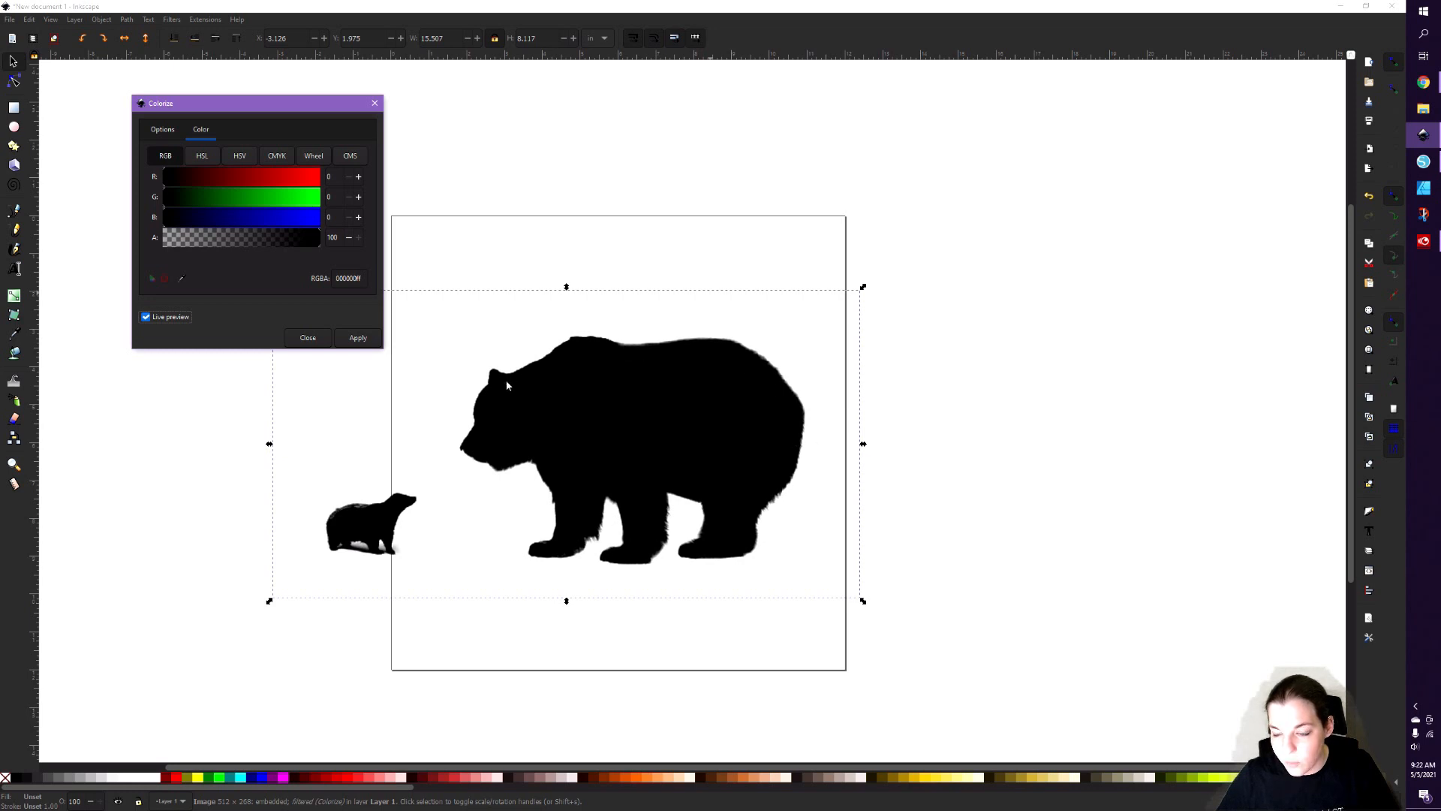
click(357, 335)
click(305, 337)
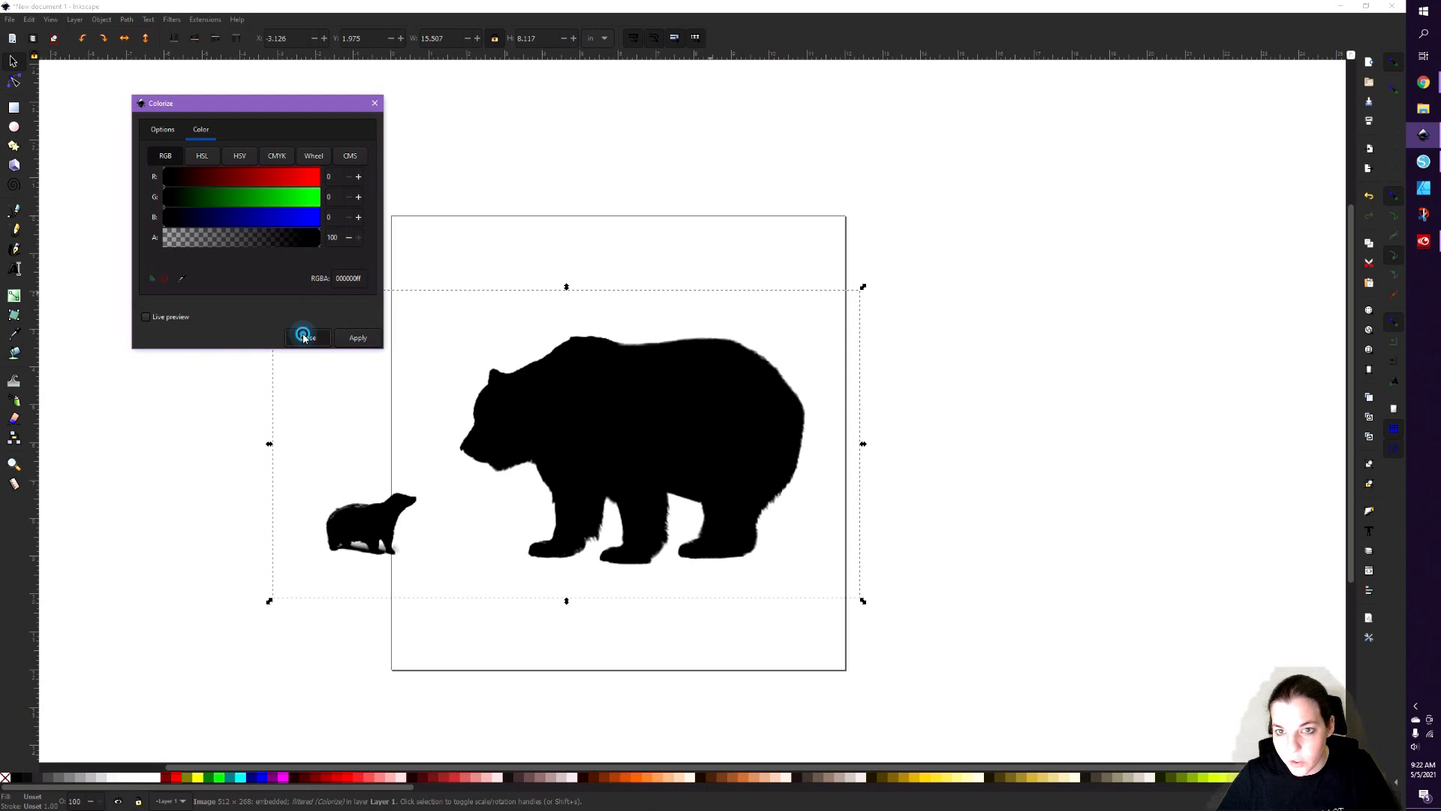
- Shift the blackened bear-and-badger image slightly upward and open Trace Bitmap for it, keeping the dialog clear of the animals
drag(661, 419, 659, 412)
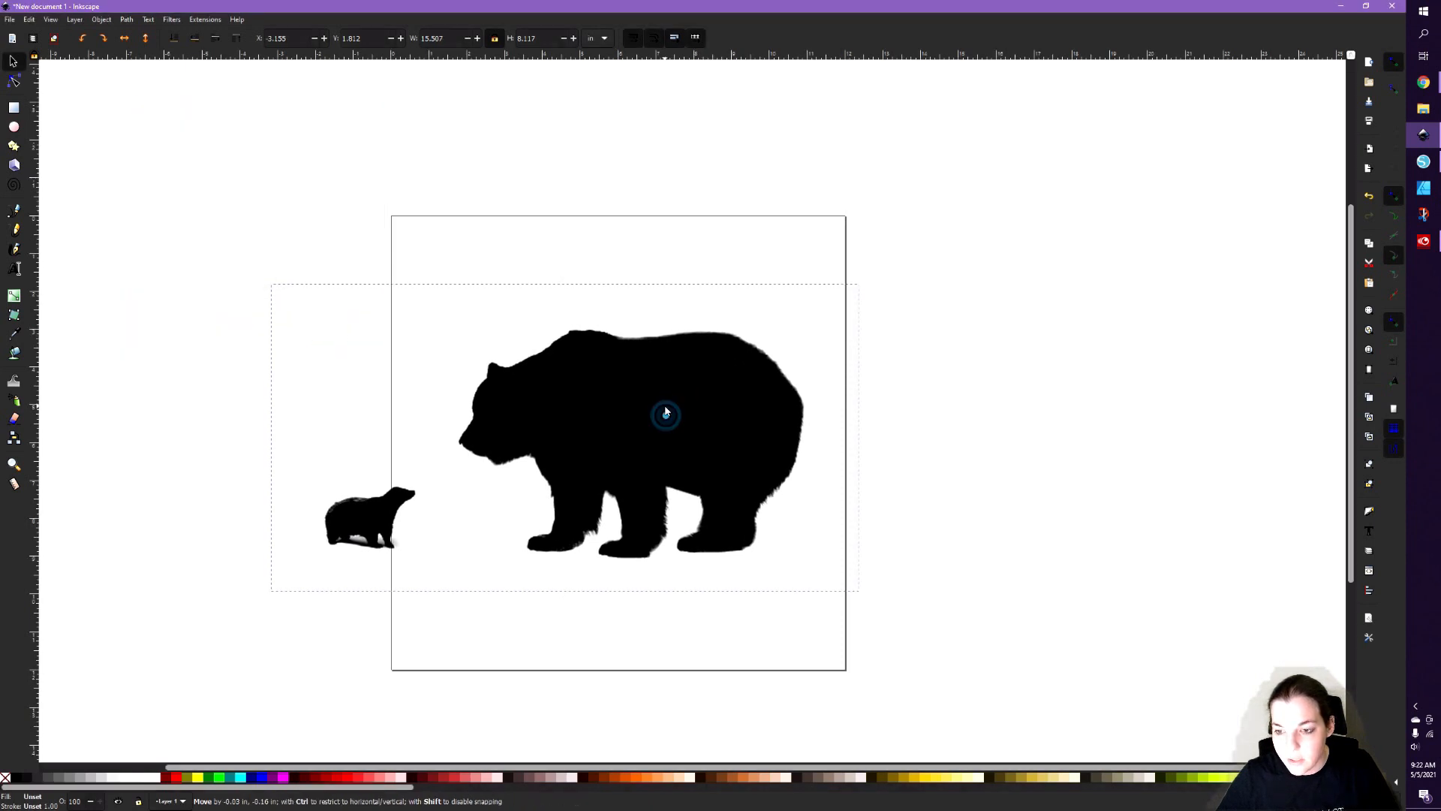
click(129, 20)
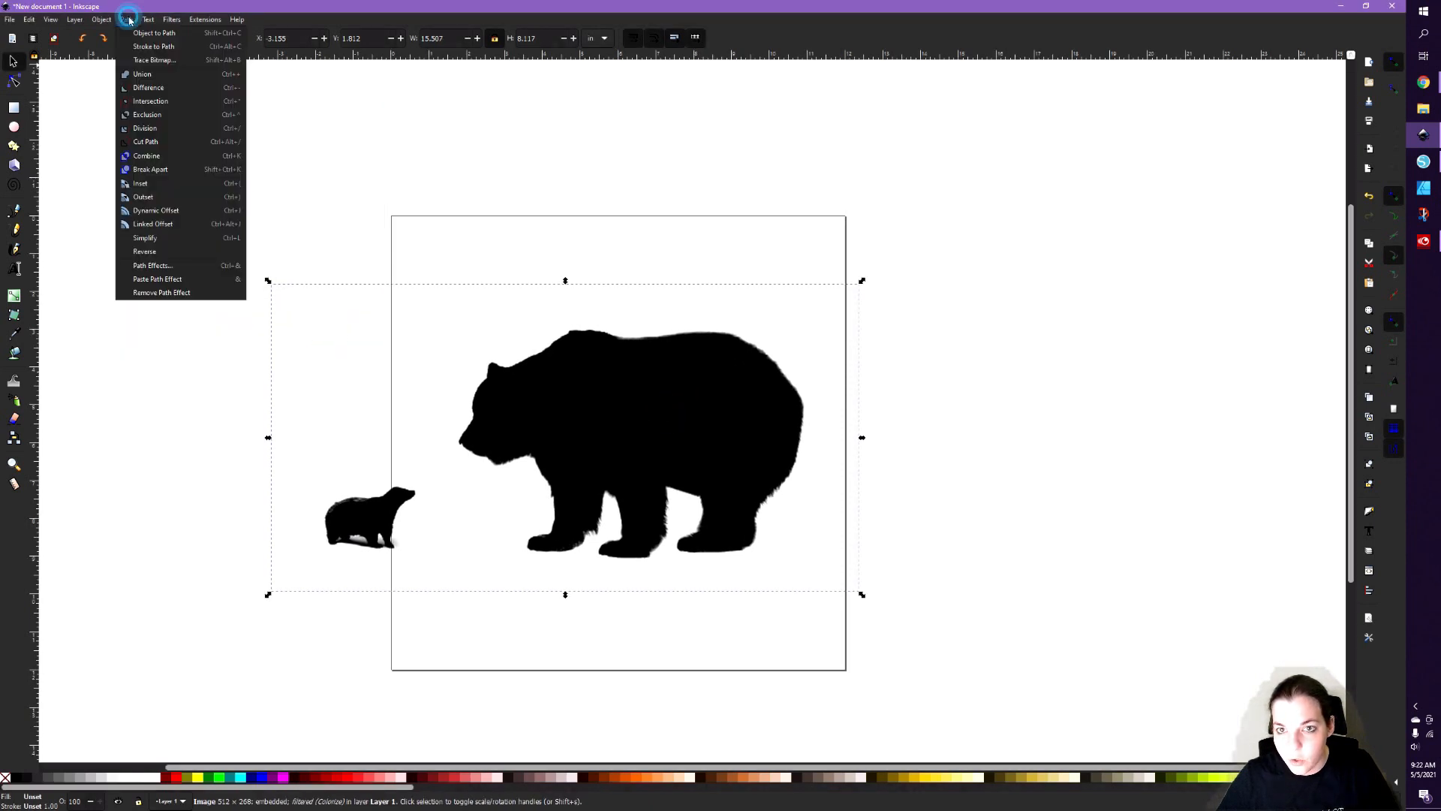
click(154, 59)
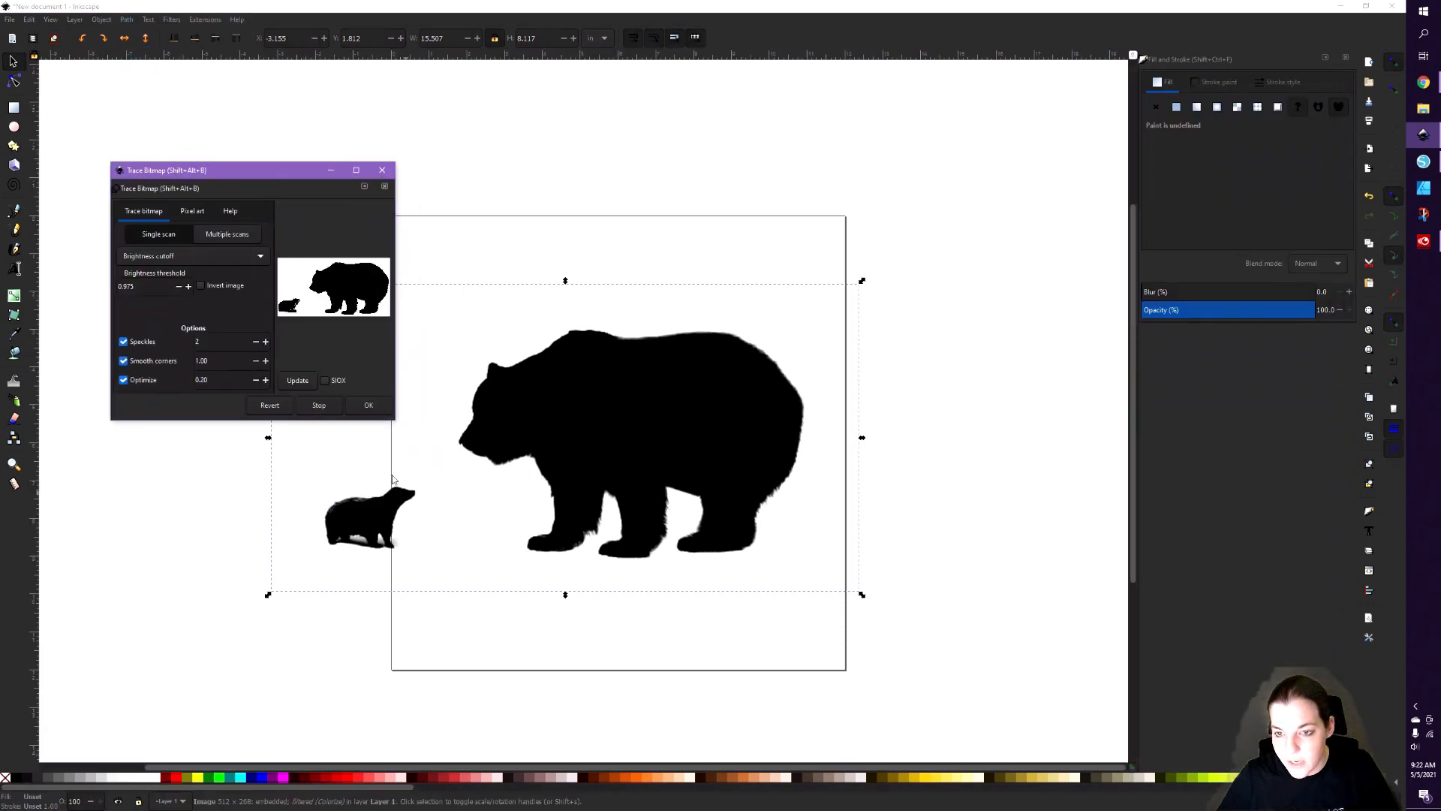
drag(284, 171, 299, 127)
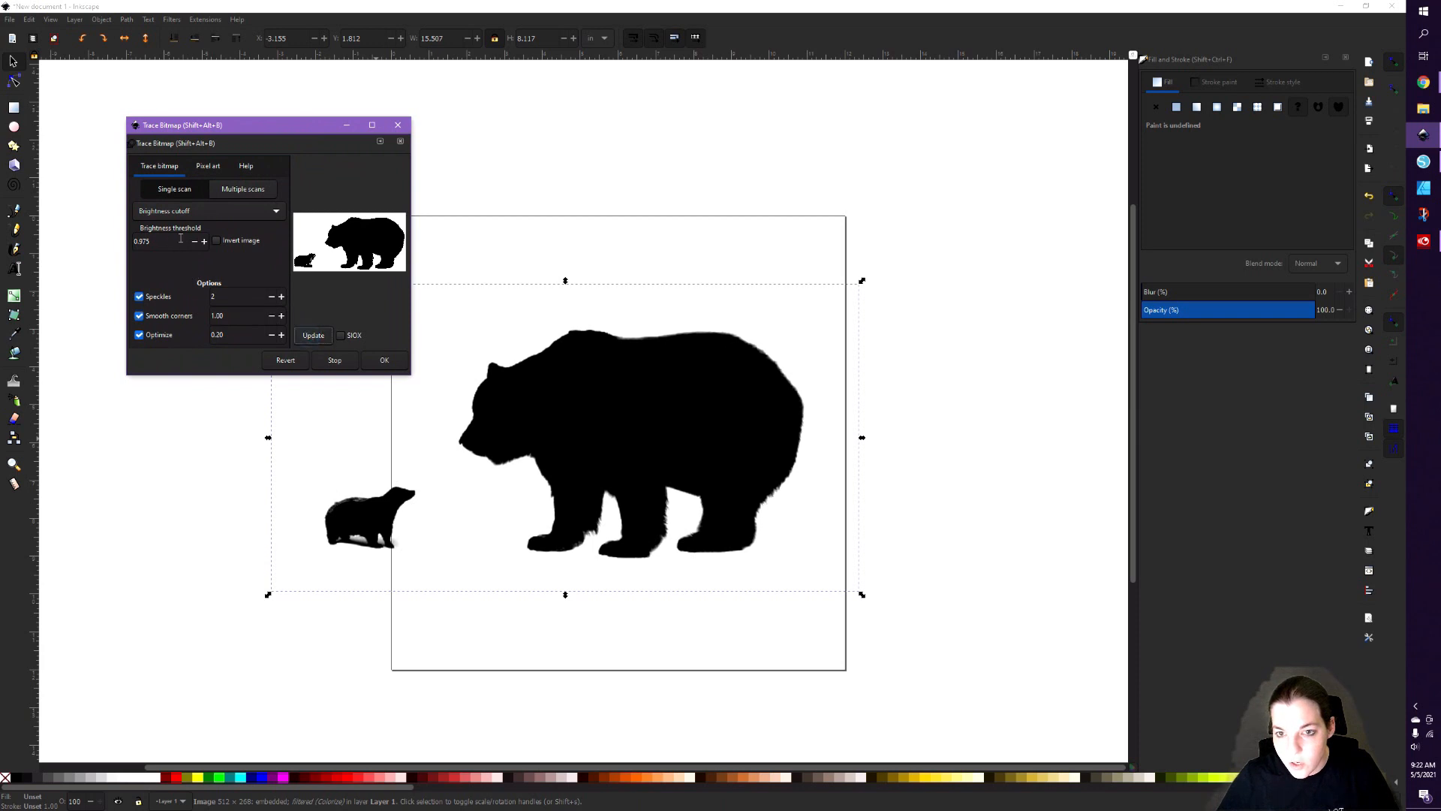
- Preview the single-scan brightness cutoff trace at thresholds of 0.990 and 0.950
click(204, 241)
click(298, 339)
click(194, 241)
click(194, 241)
click(204, 241)
click(315, 335)
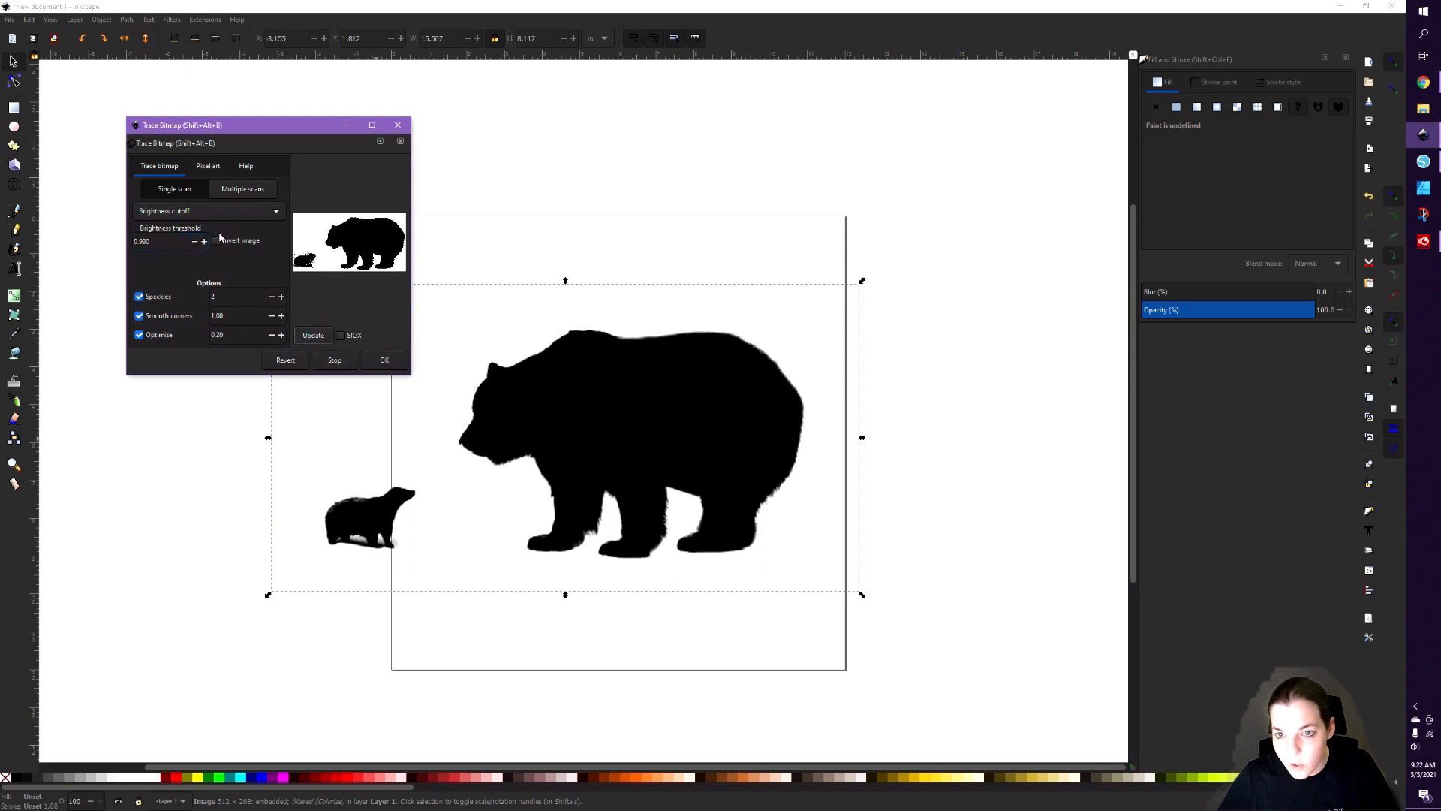
click(194, 241)
click(194, 241)
click(194, 241)
click(194, 241)
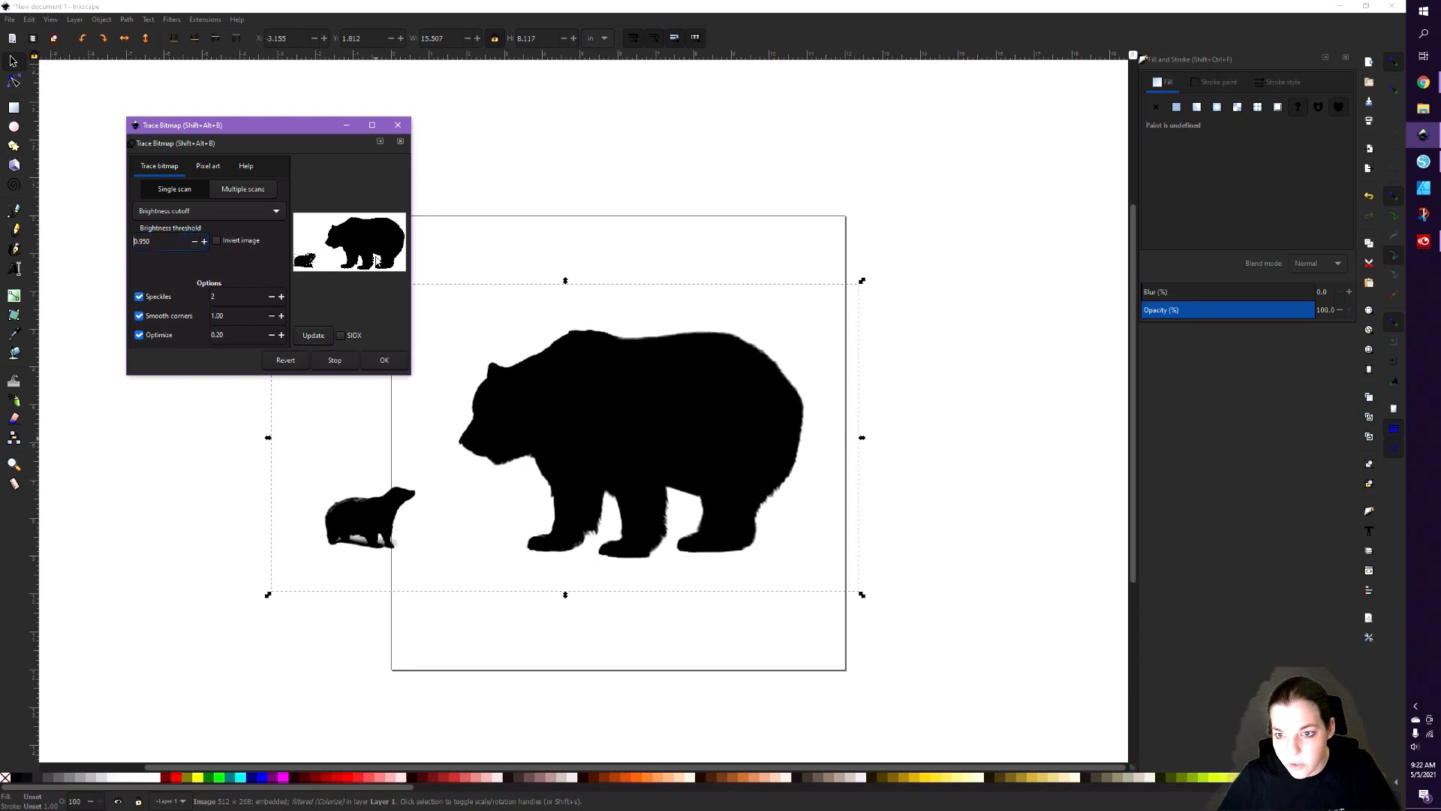
click(320, 335)
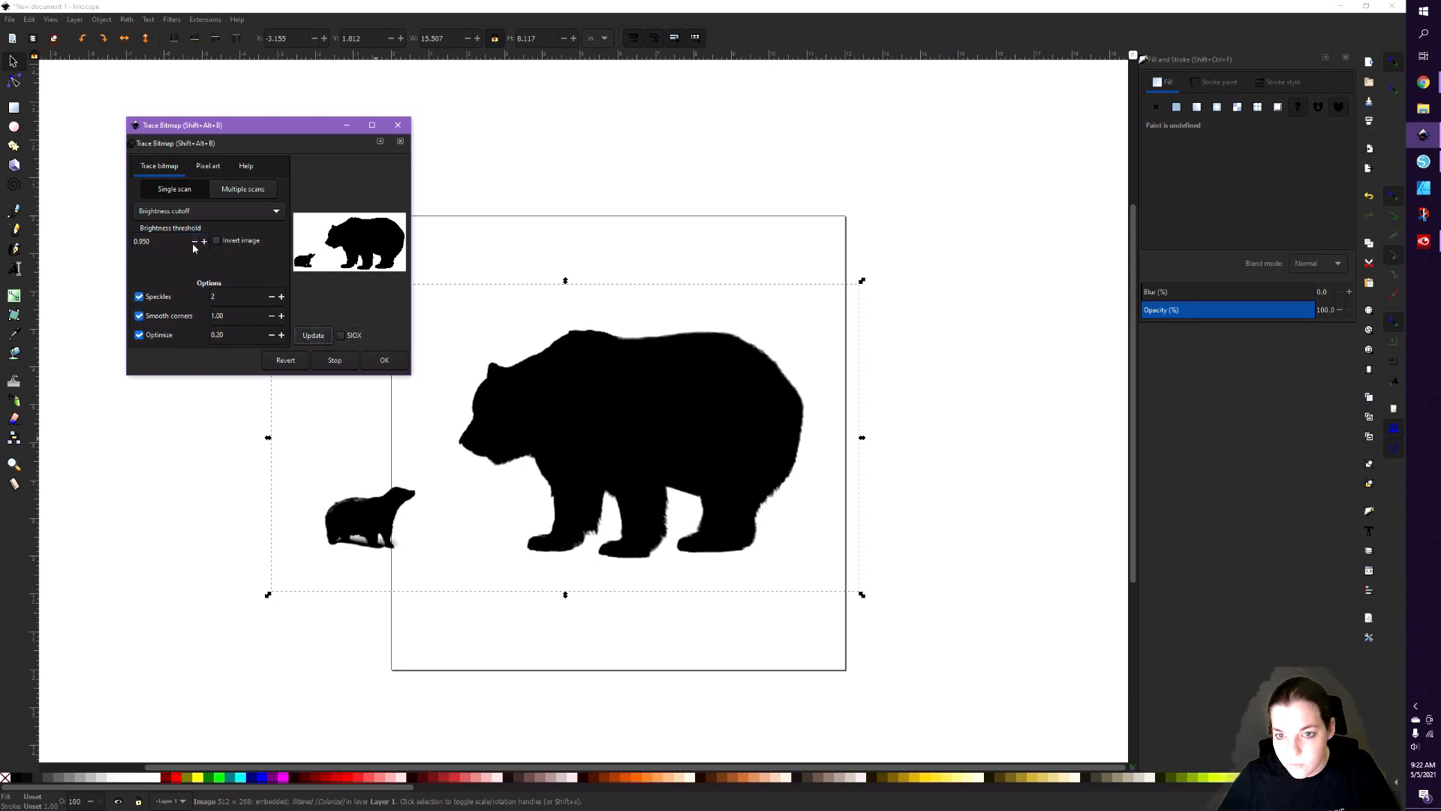
- Set the brightness threshold to 0.920, update the preview, and trace the bear-and-badger image
click(194, 241)
click(194, 241)
click(313, 334)
click(194, 241)
click(313, 334)
click(389, 361)
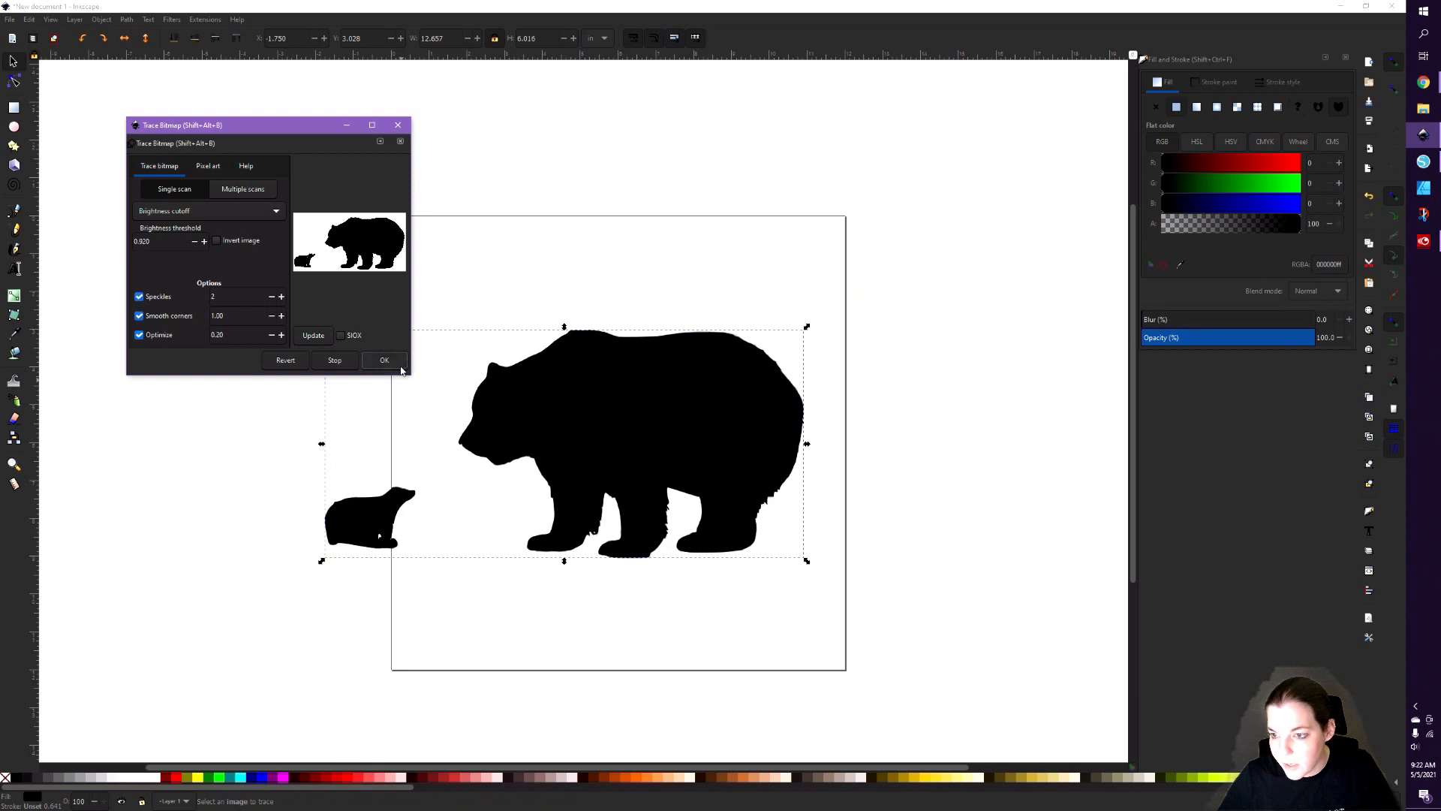
- Move the traced silhouettes up off the colorized image and delete that original image
click(641, 432)
drag(641, 432, 665, 227)
click(672, 430)
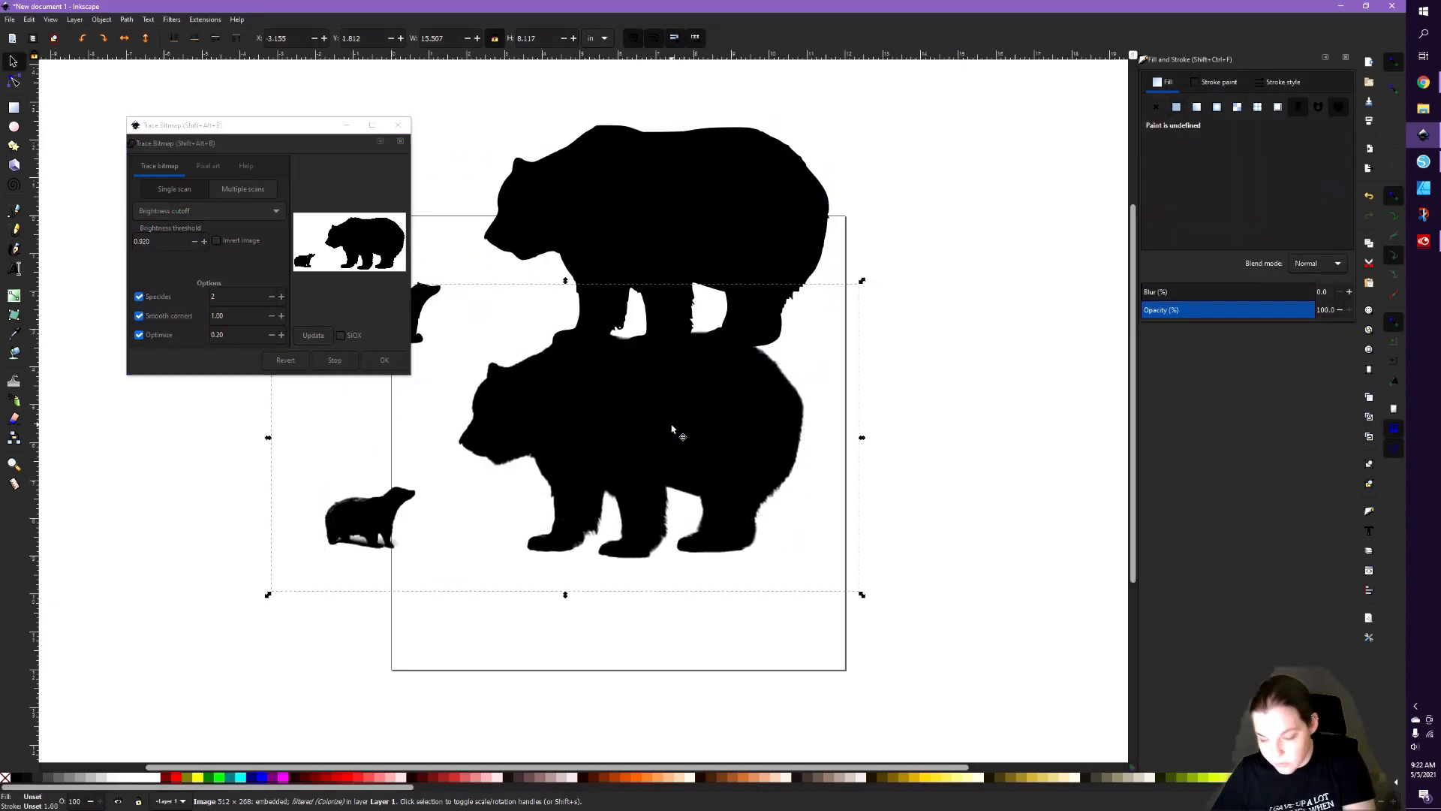
key(Delete)
- Move the traced bear and badger back down to the middle of the page and close the Trace Bitmap dialog
click(680, 237)
mouse_move(681, 369)
mouse_down()
mouse_move(670, 403)
mouse_move(614, 390)
mouse_up()
click(399, 123)
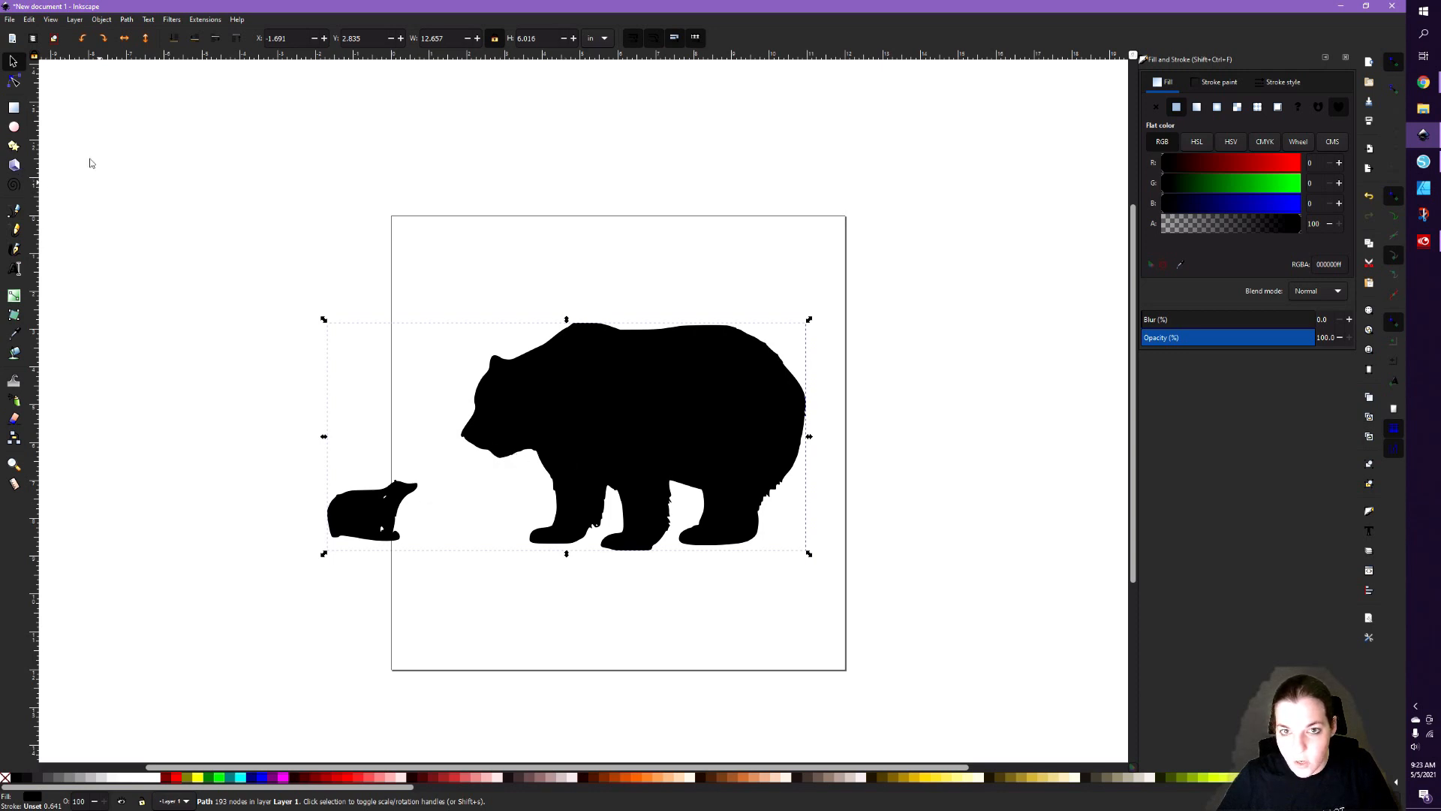
- Delete all of the badger's nodes from the traced path, leaving only the bear
click(18, 83)
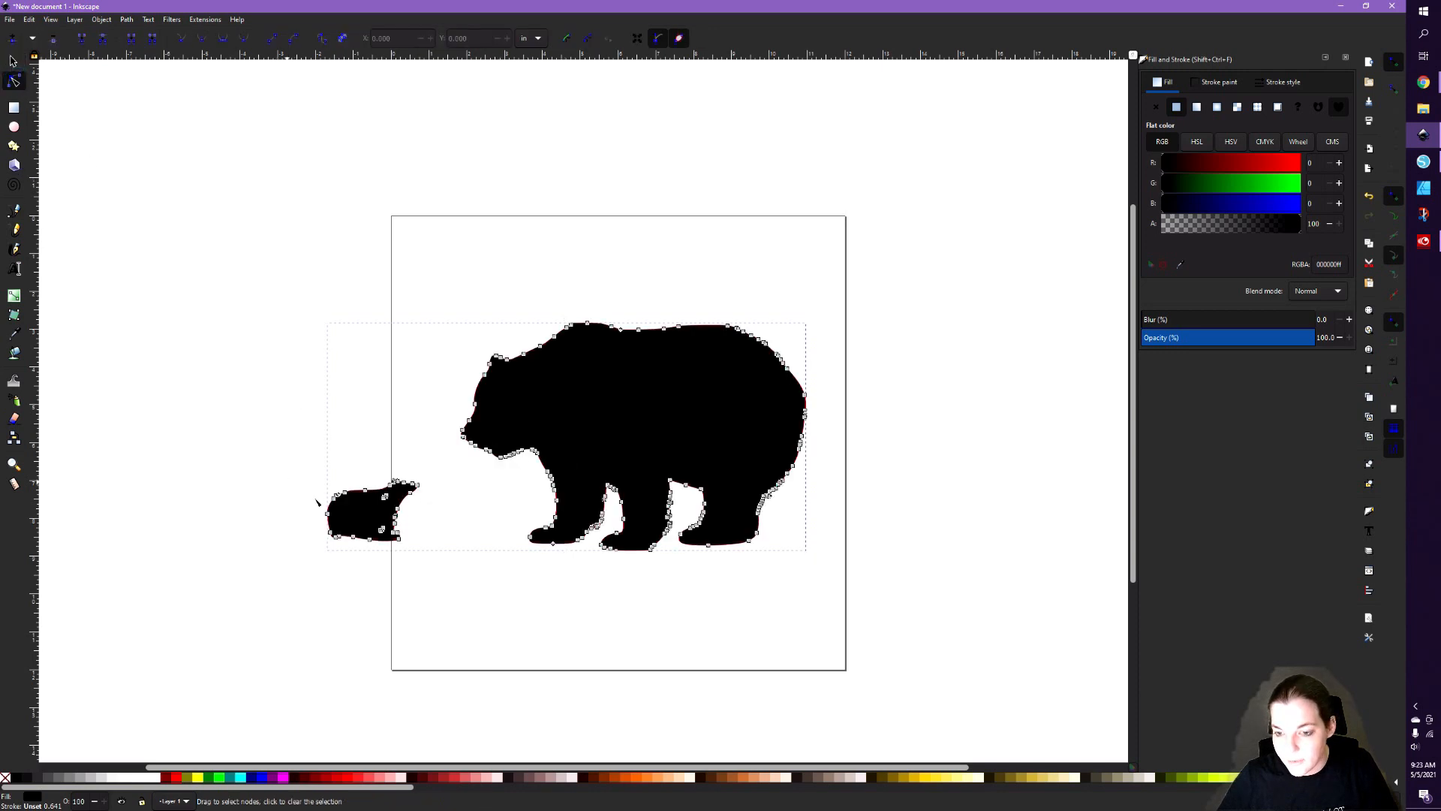
drag(298, 449, 431, 575)
key(Delete)
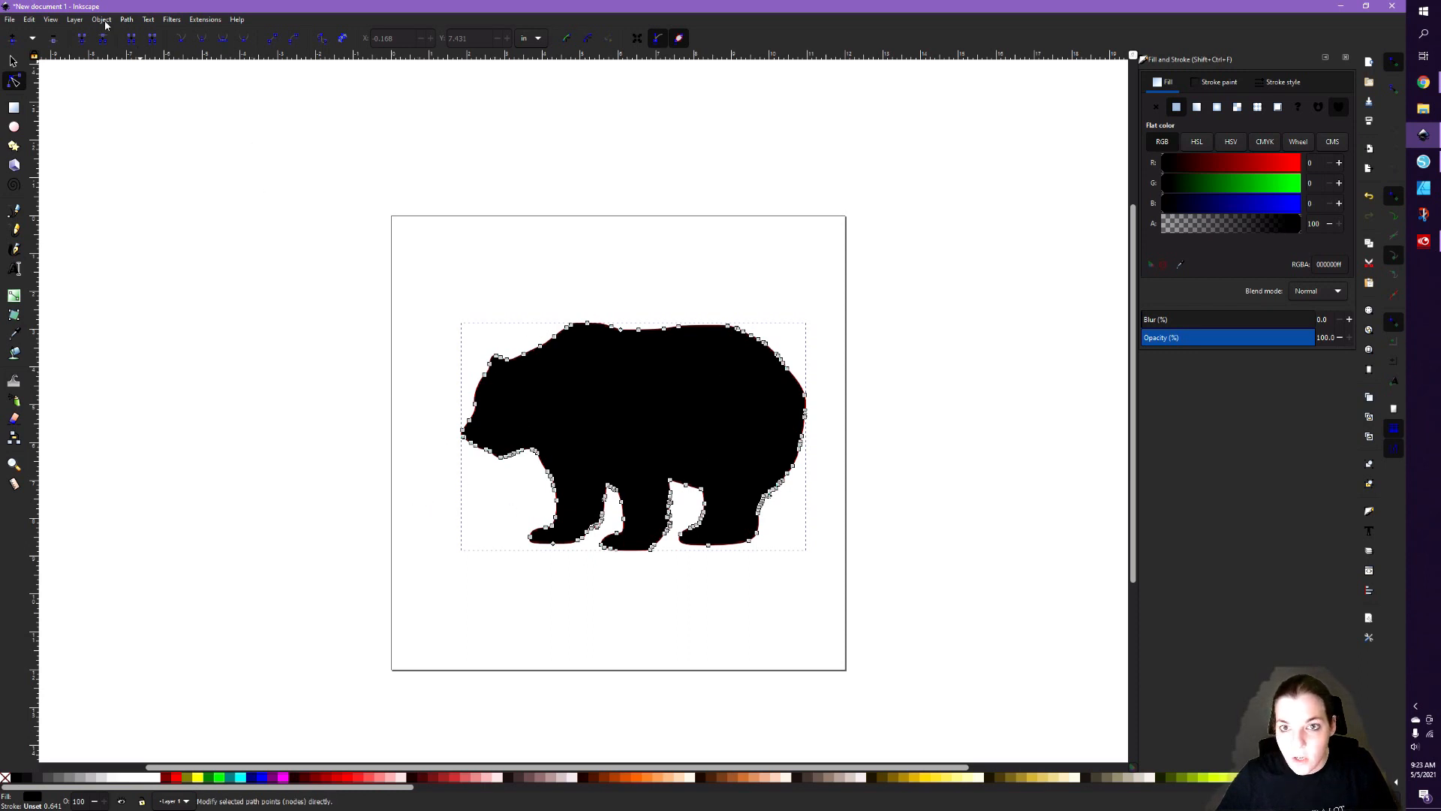
- Try simplifying the bear silhouette's path, and undo the simplification
click(127, 20)
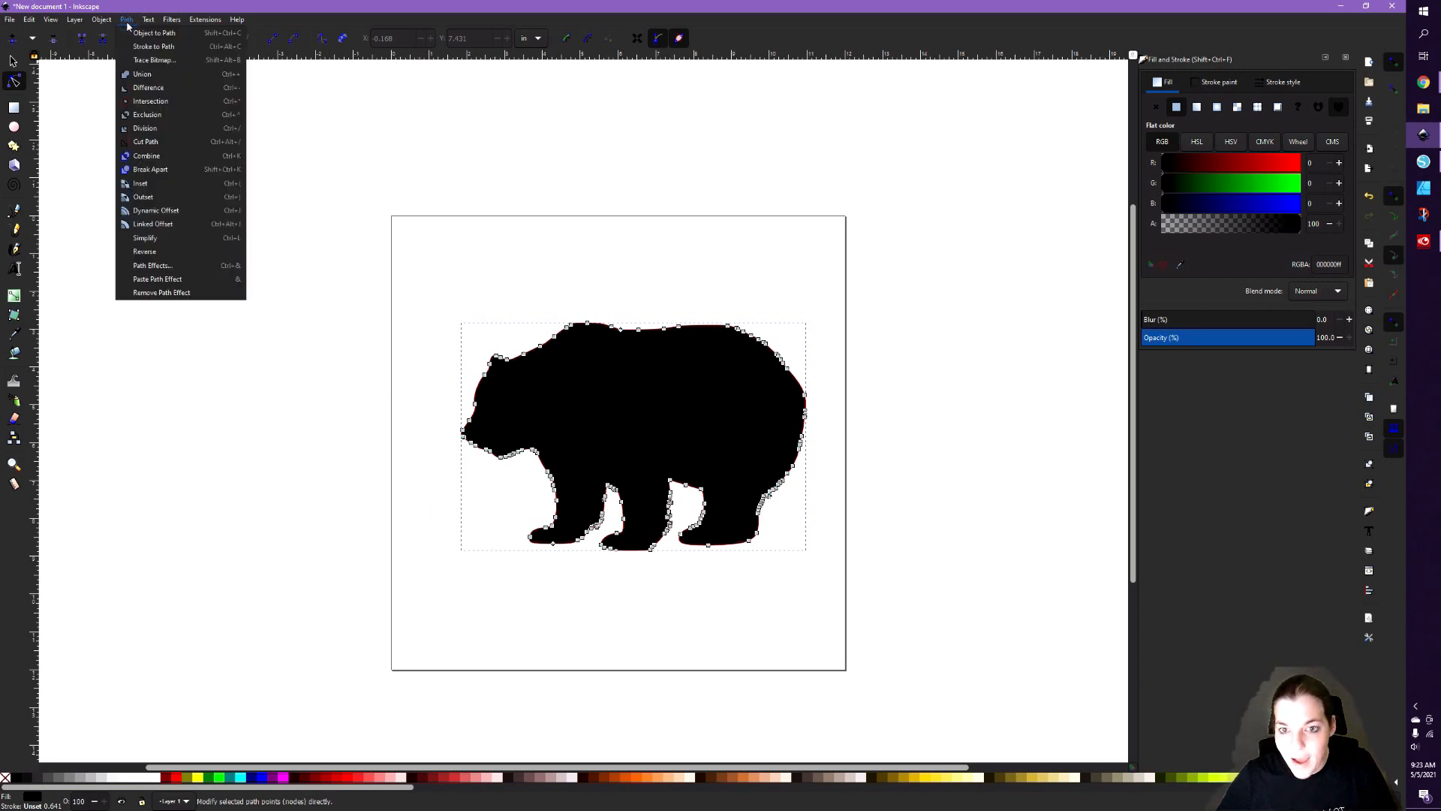
click(164, 240)
click(350, 244)
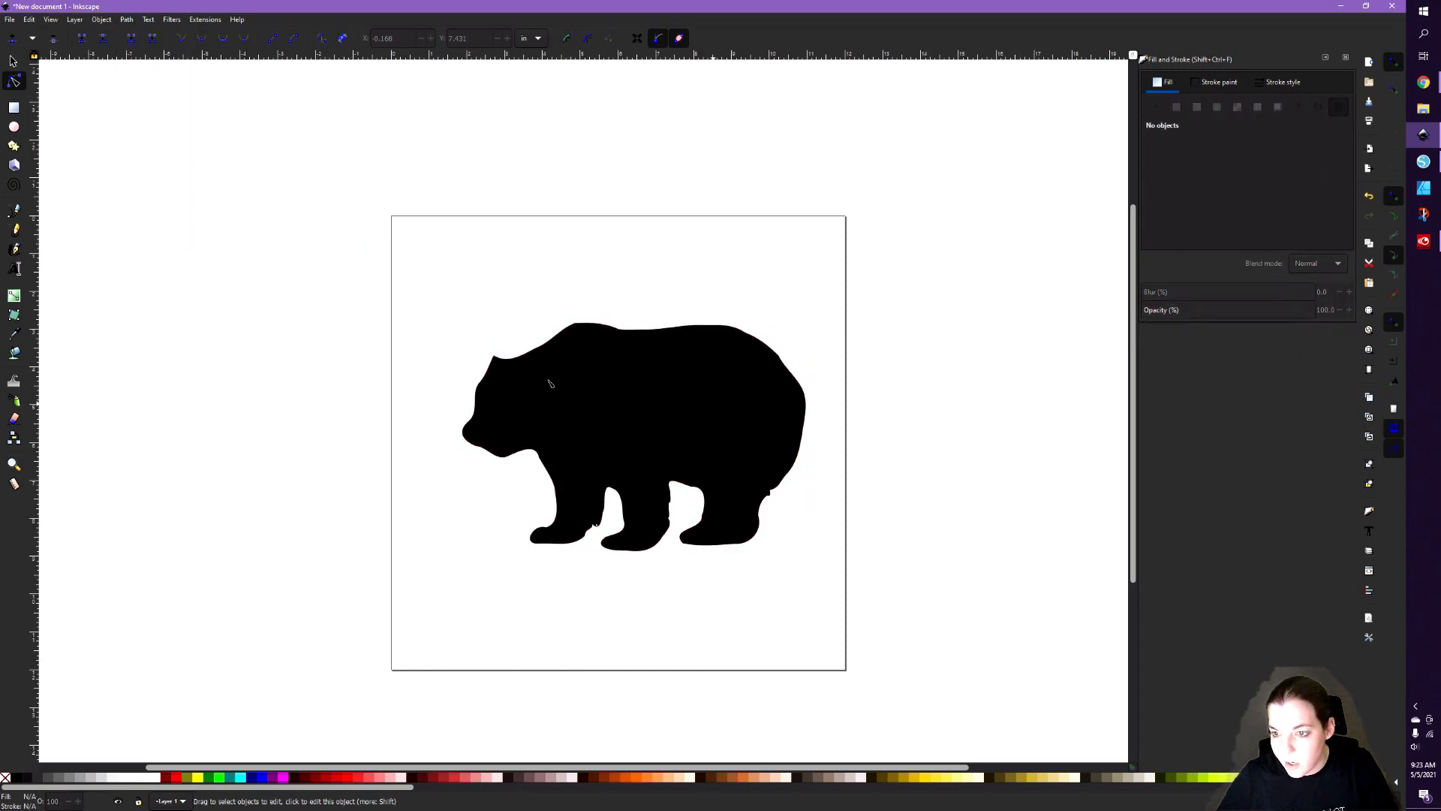
key(ctrl+z)
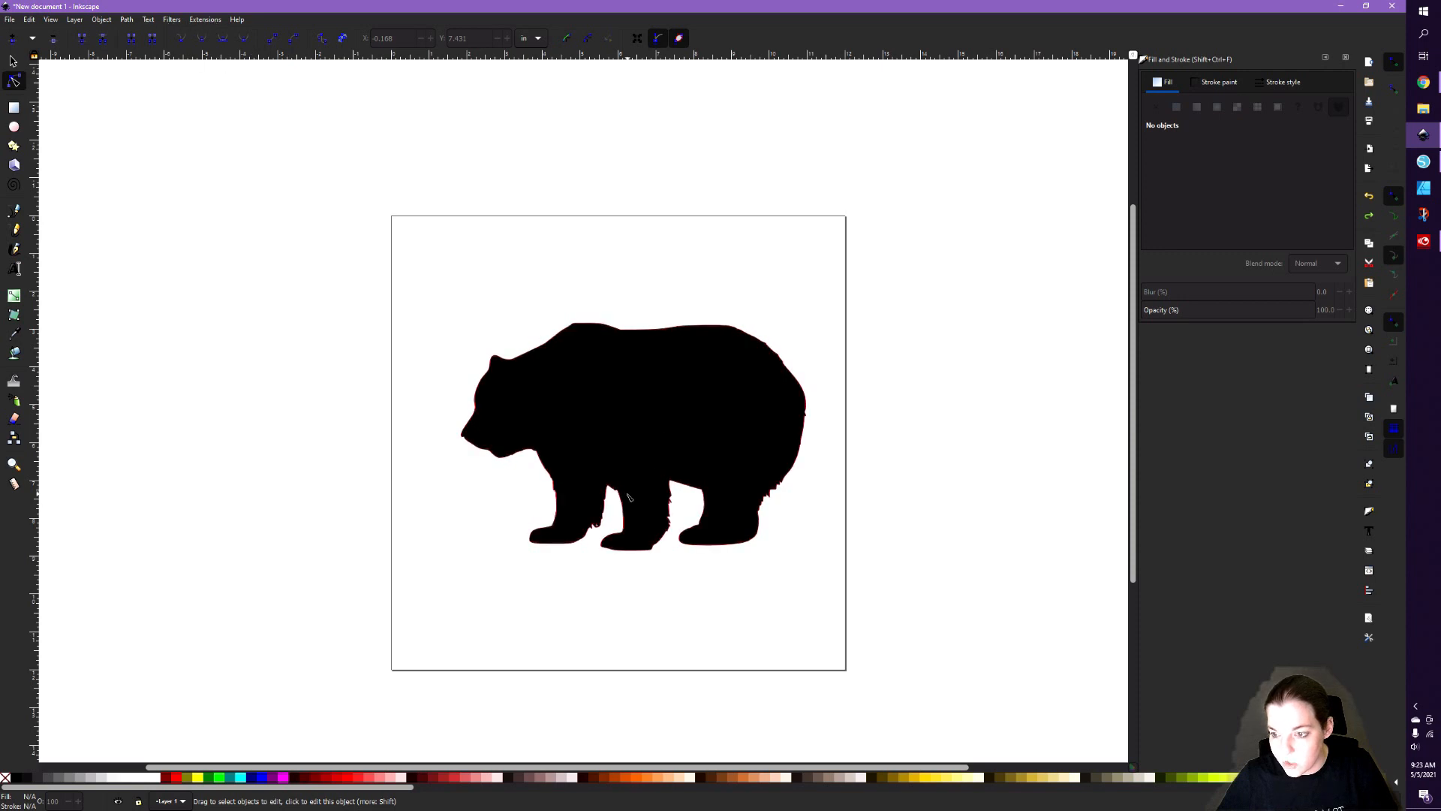
- Remove the small stray hole in the fur above the bear's front paw by deleting its three nodes, and deselect the path
scroll(624, 495, up, 5)
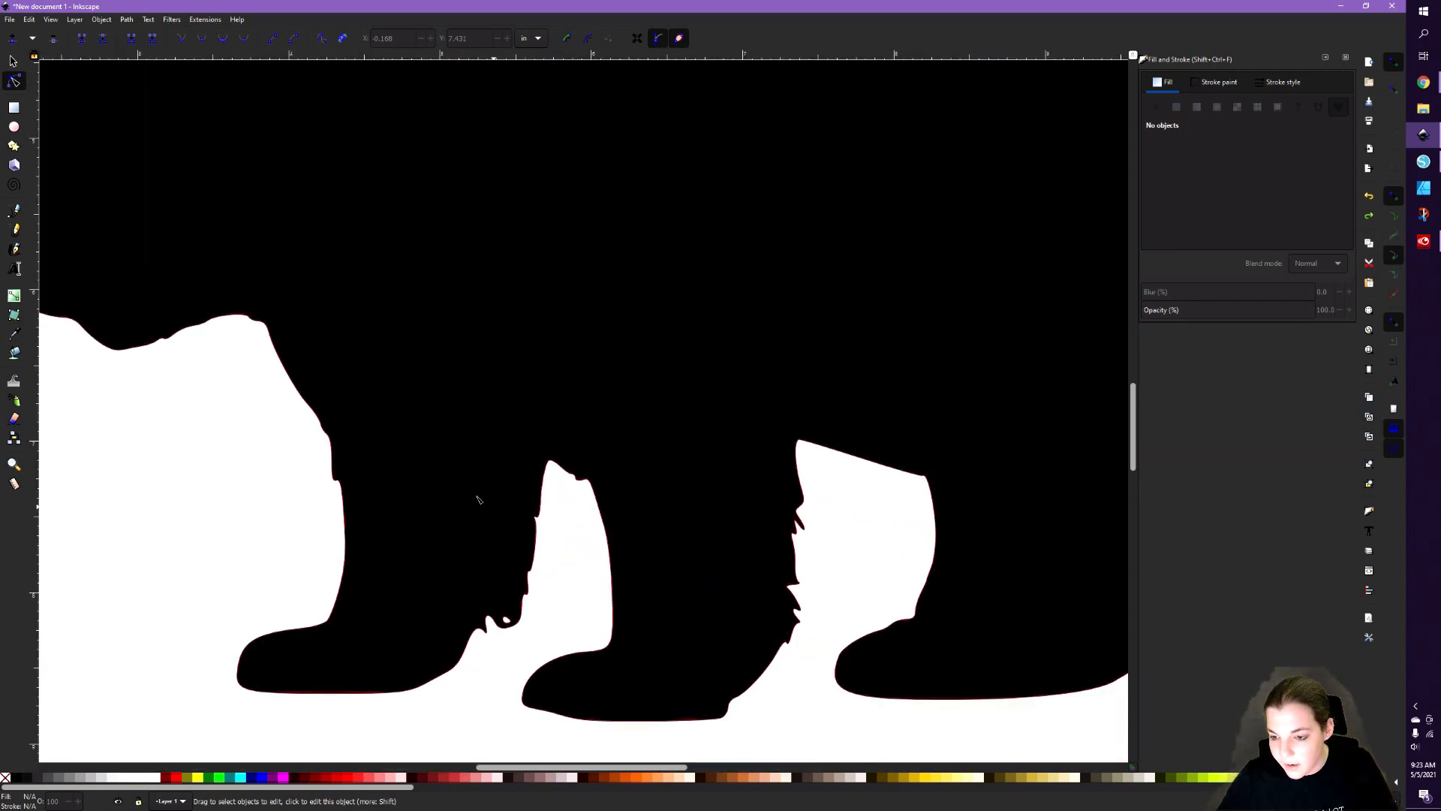
click(477, 499)
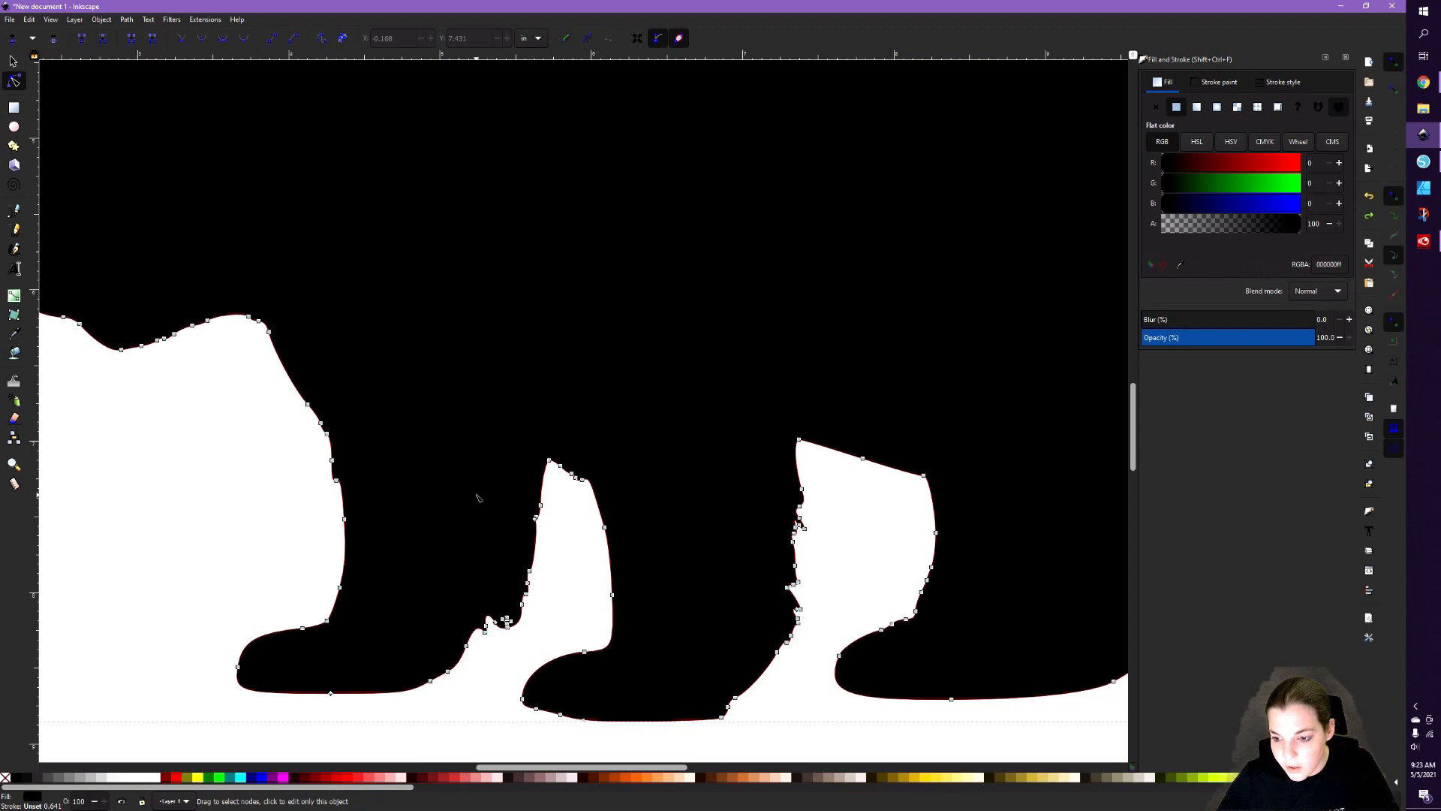
click(506, 619)
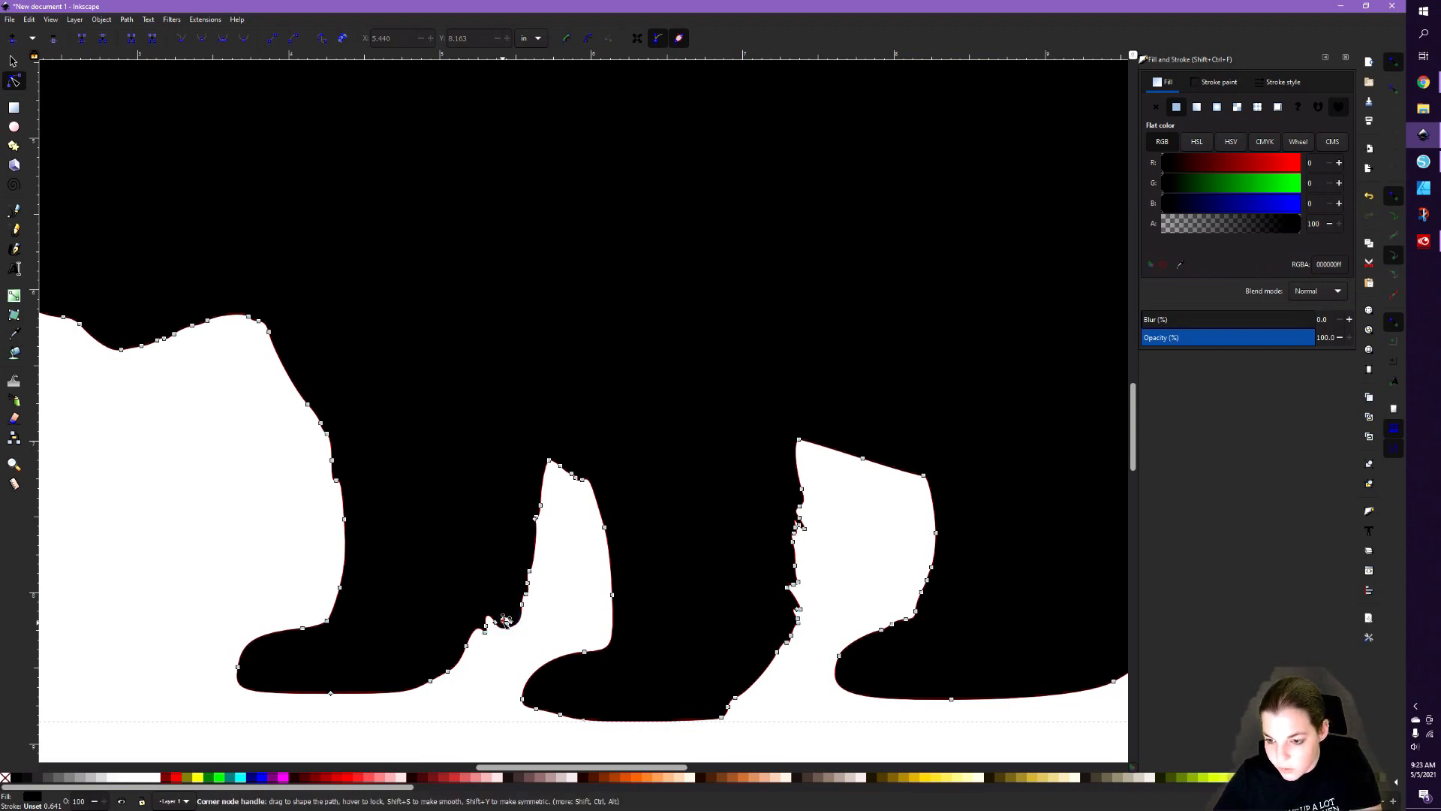
scroll(507, 628, up, 4)
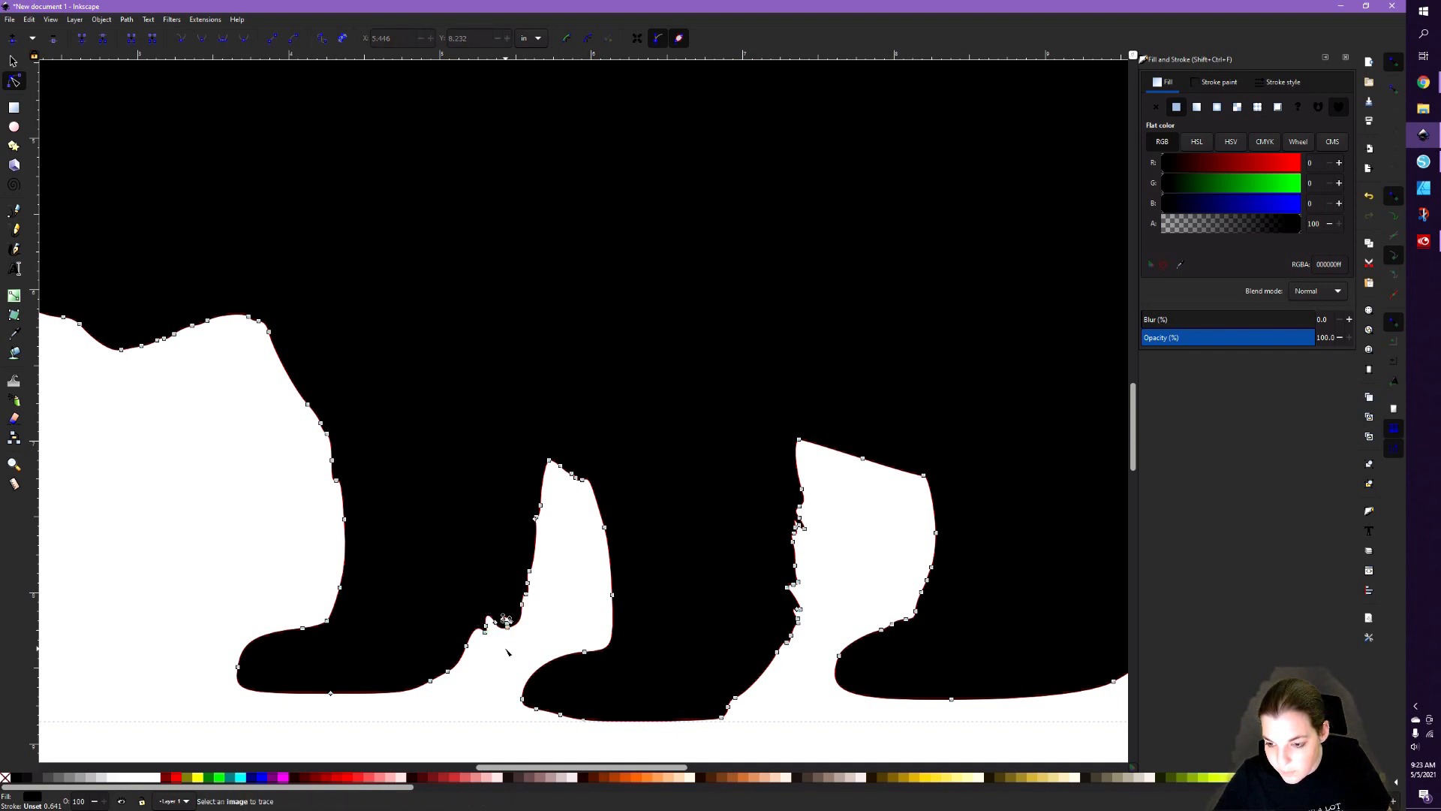
click(505, 648)
scroll(506, 480, up, 6)
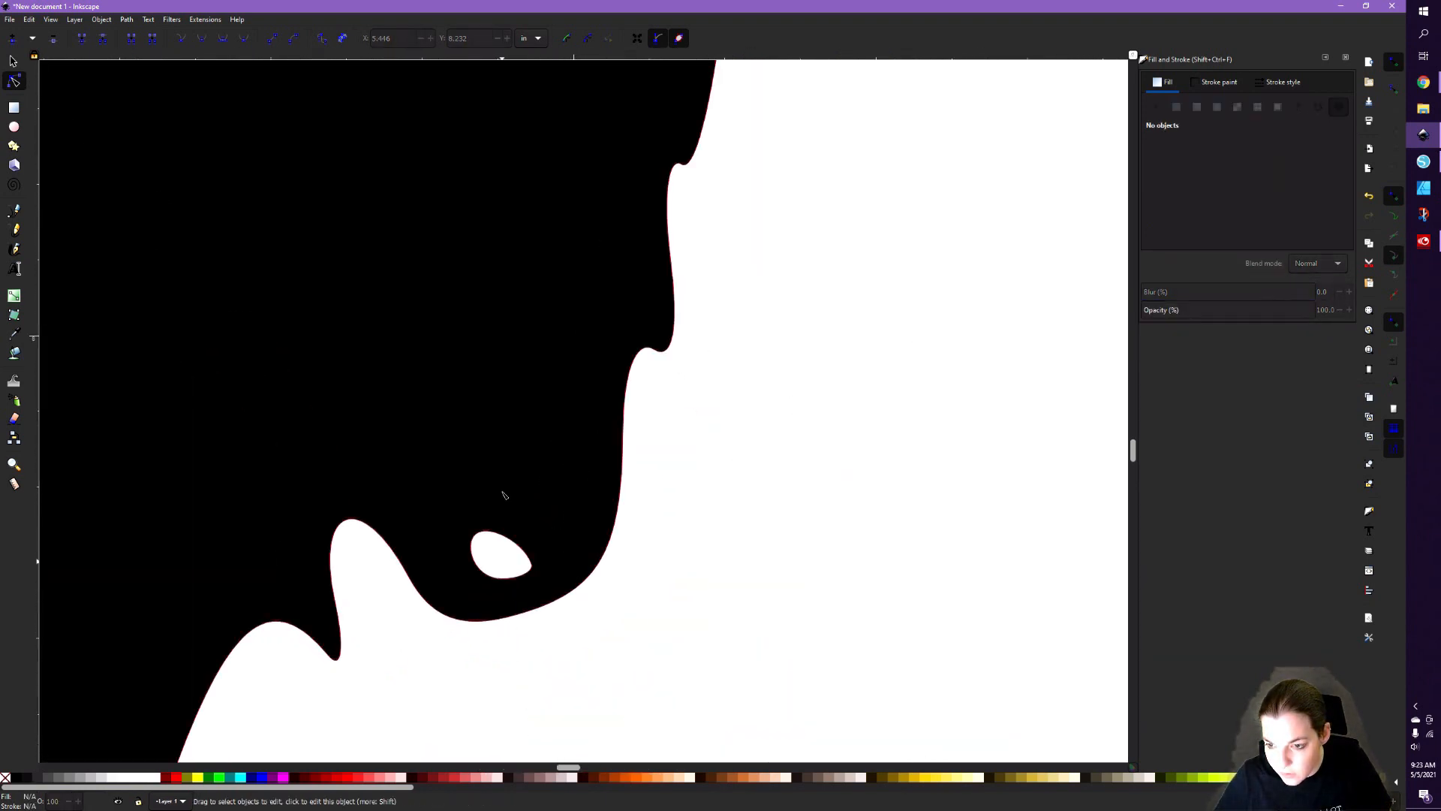
click(506, 481)
click(472, 547)
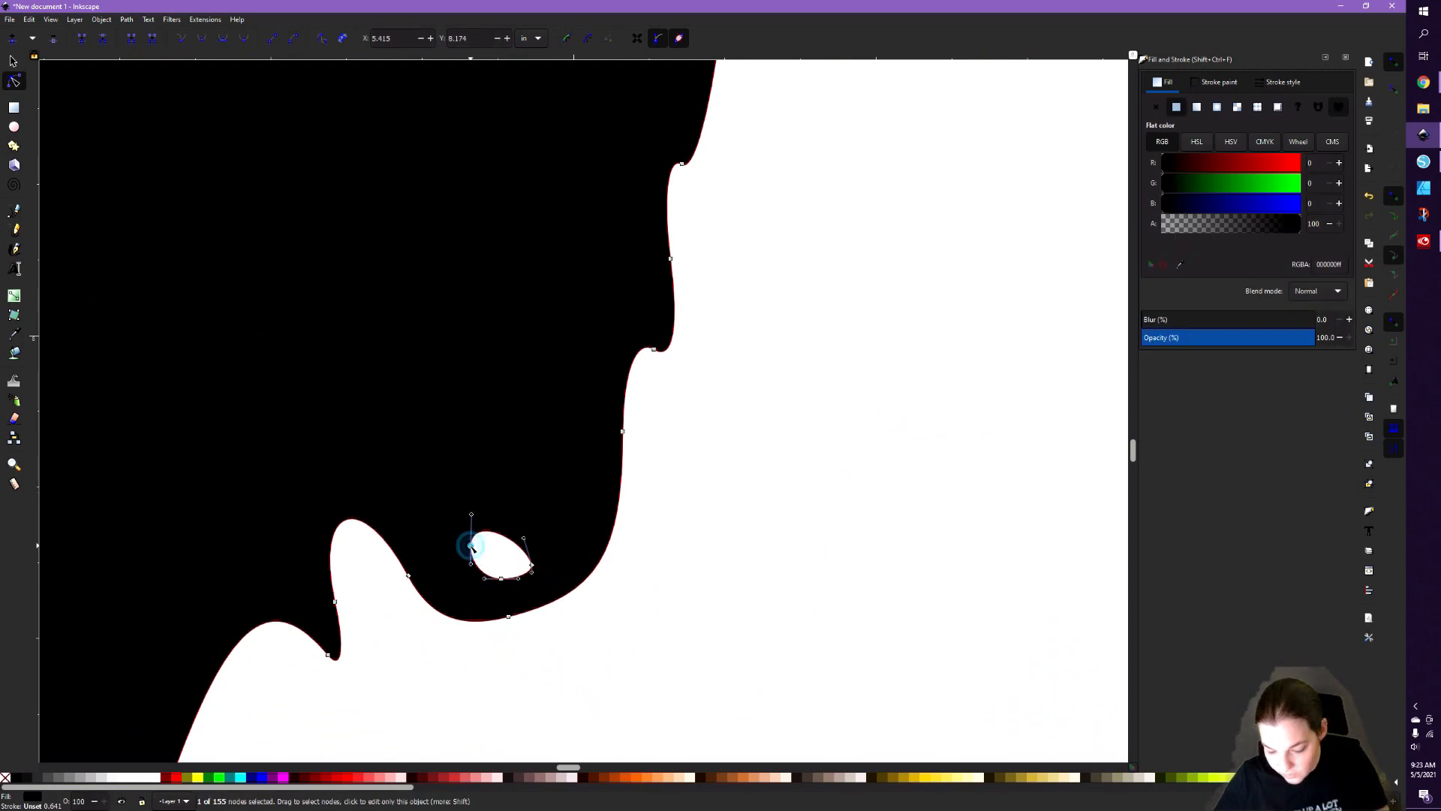
key(Delete)
click(501, 579)
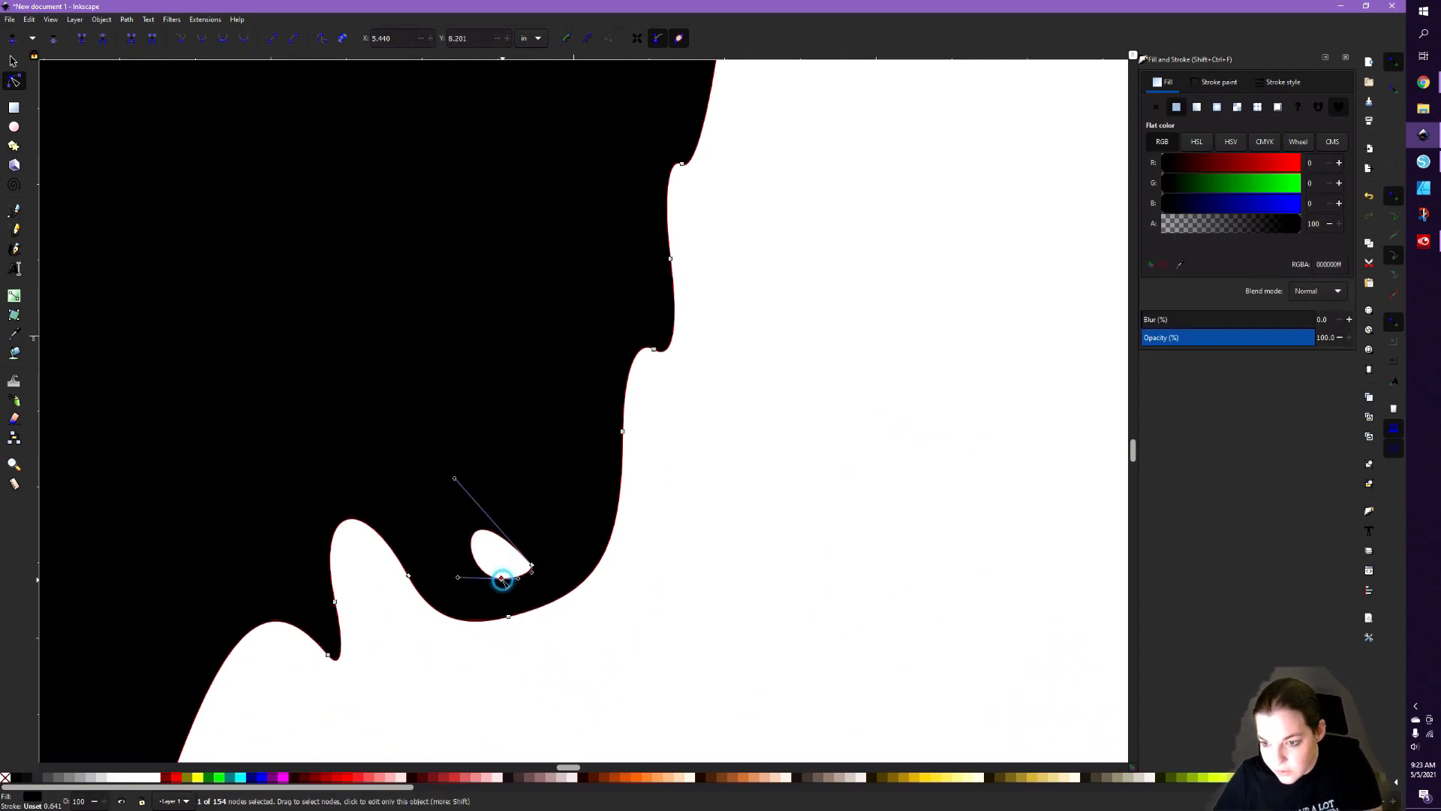
key(Delete)
click(533, 566)
key(Delete)
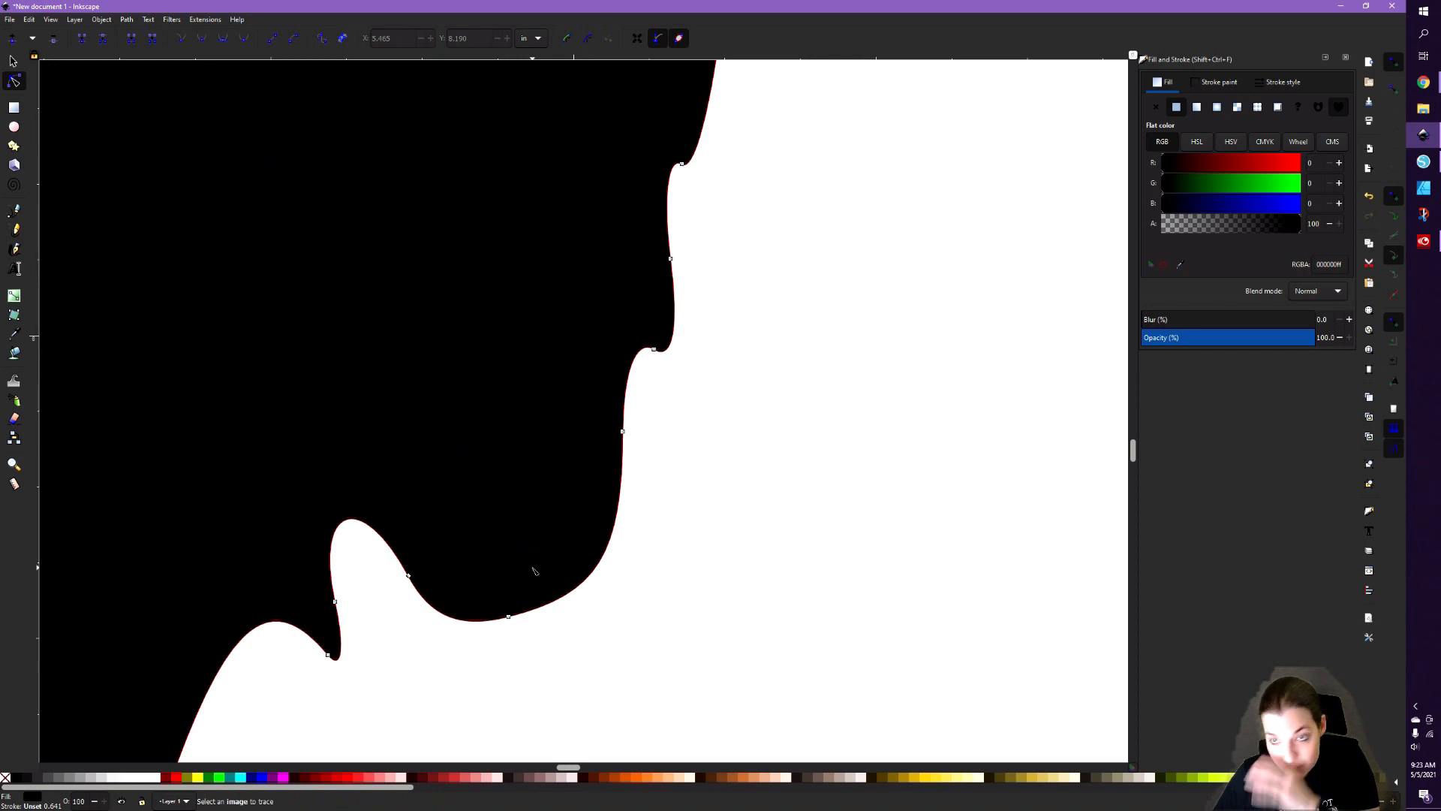
click(718, 560)
scroll(718, 561, down, 7)
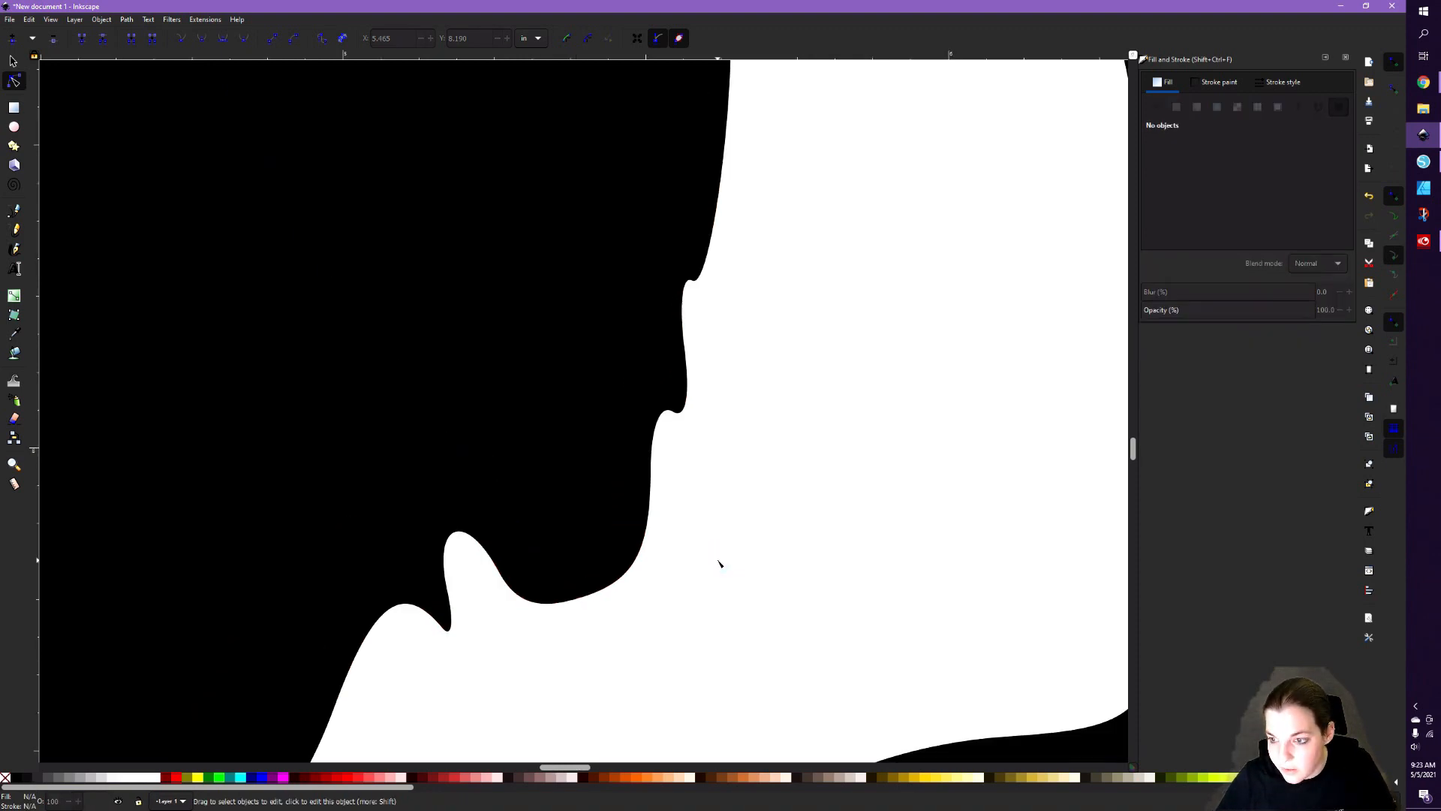
- Smooth the bump on the bear's upper rump by deleting the corner node at its edge, and deselect the path
drag(641, 765, 751, 766)
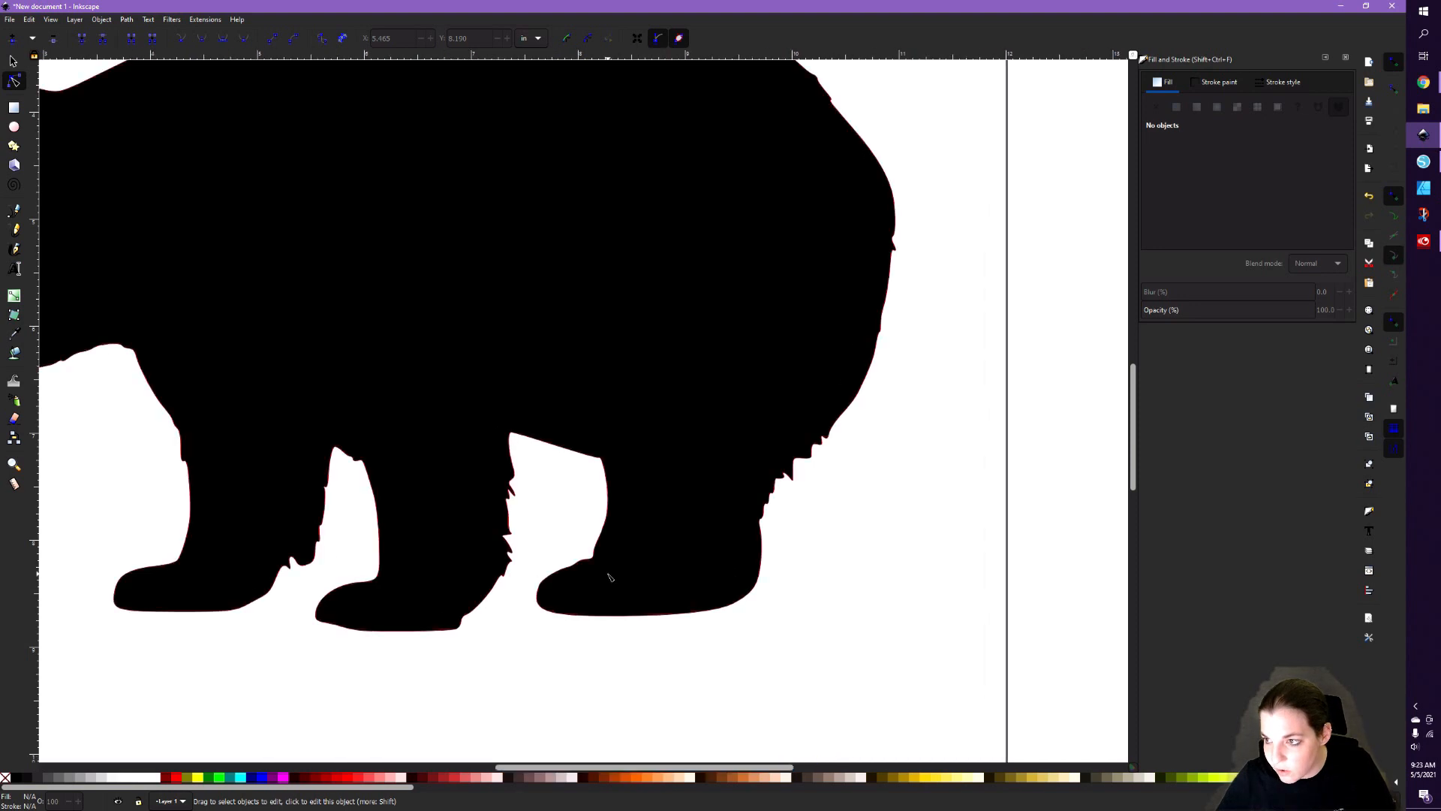
scroll(610, 576, up, 8)
scroll(608, 574, down, 3)
scroll(608, 574, up, 2)
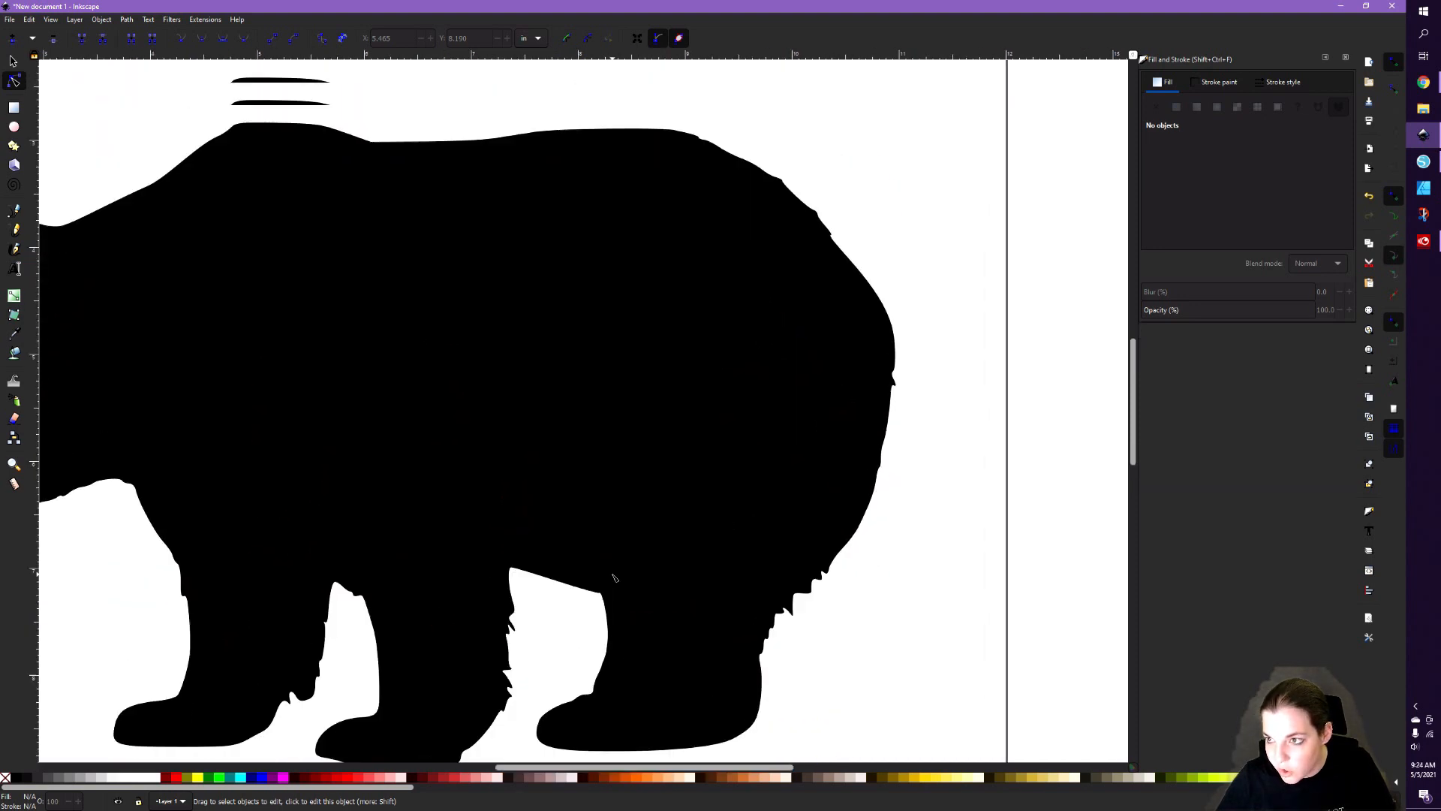
click(758, 283)
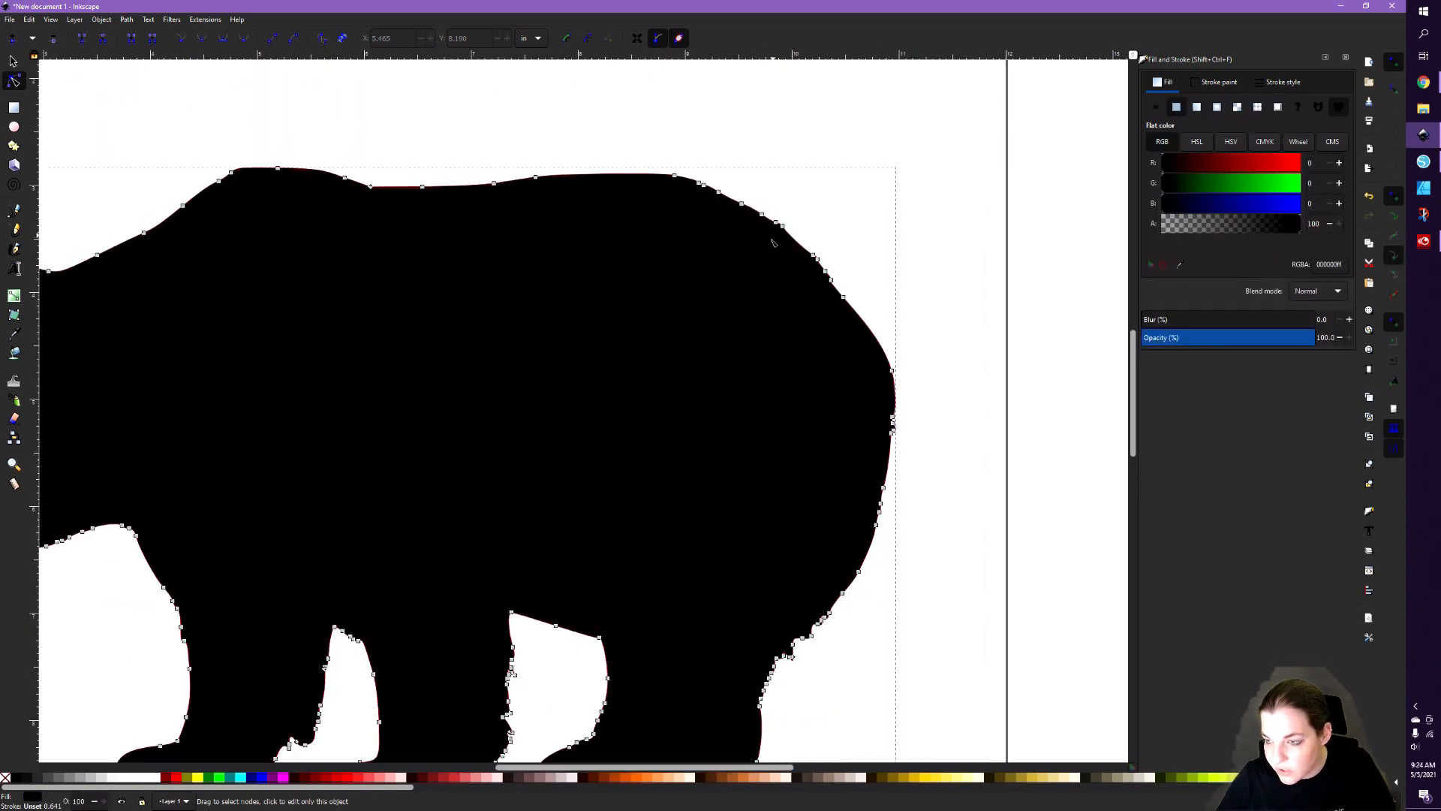
scroll(818, 199, up, 4)
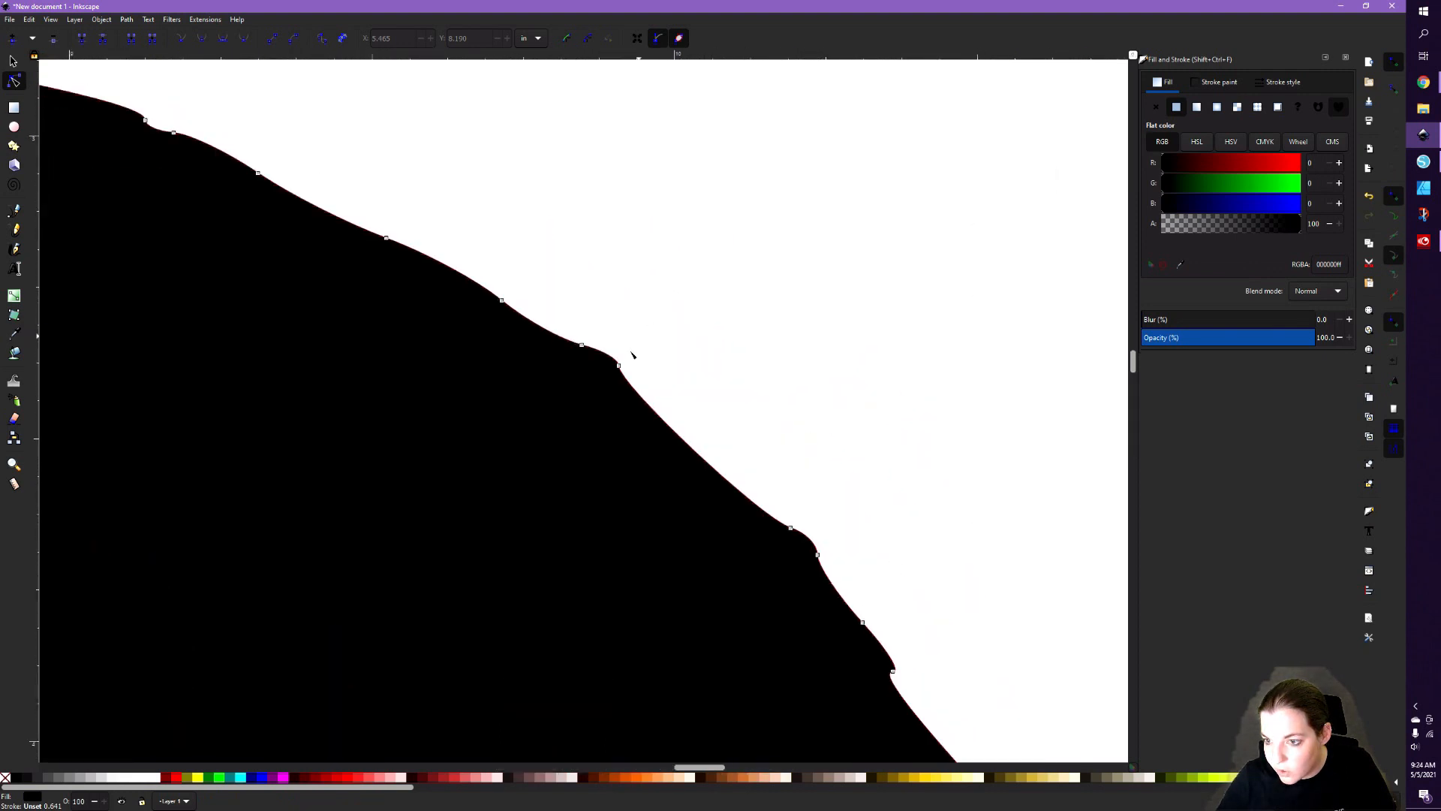
click(620, 368)
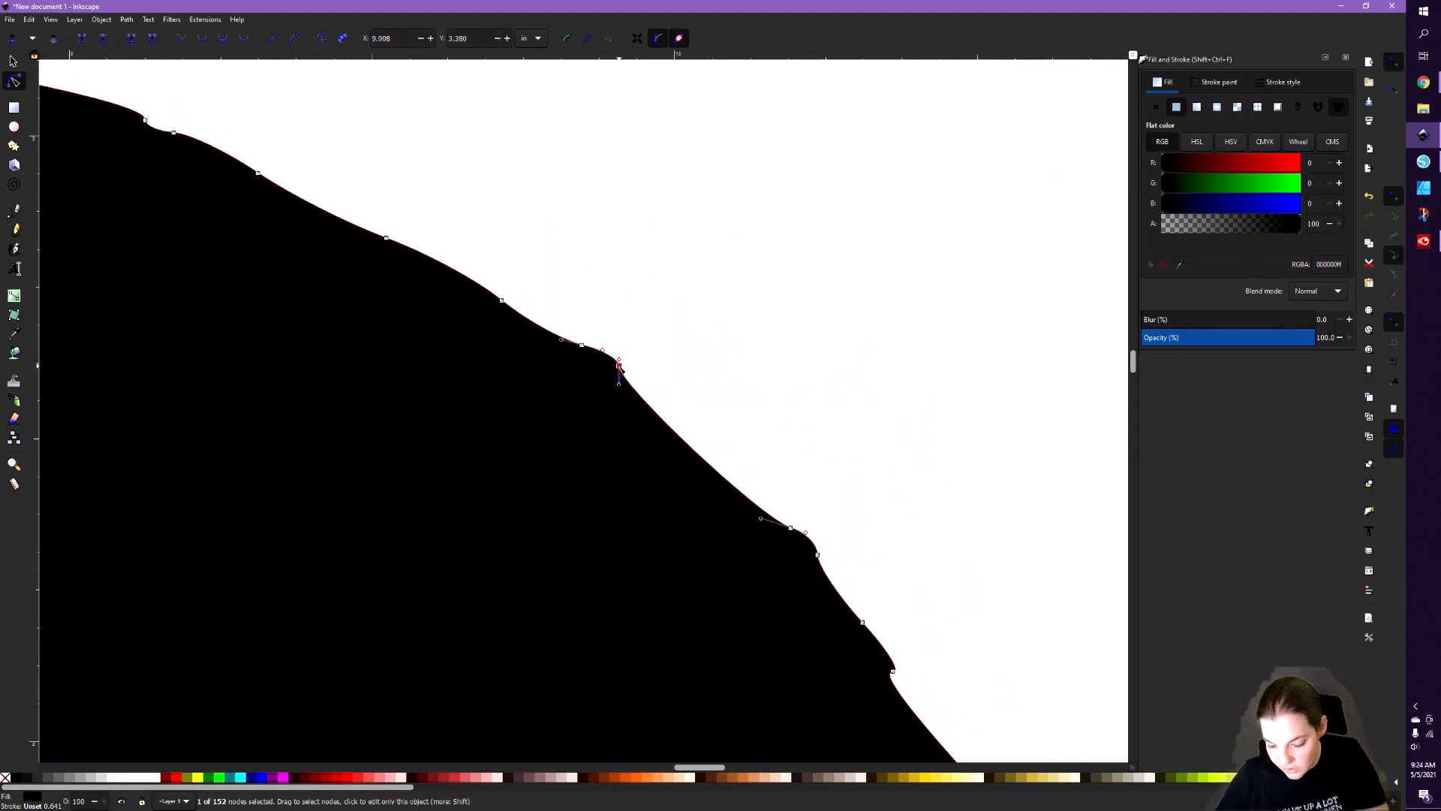
key(Delete)
click(749, 321)
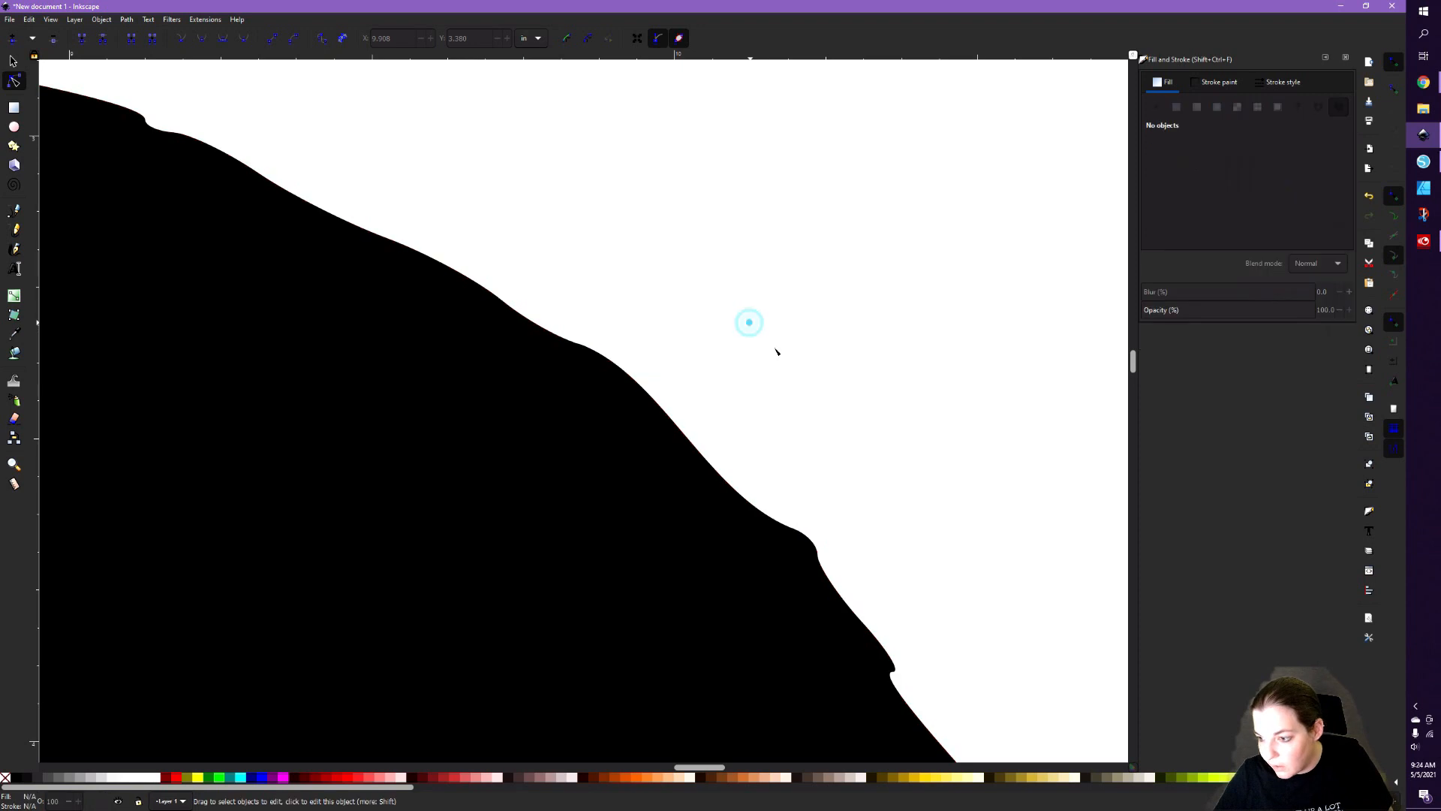
scroll(820, 403, down, 4)
scroll(820, 404, down, 6)
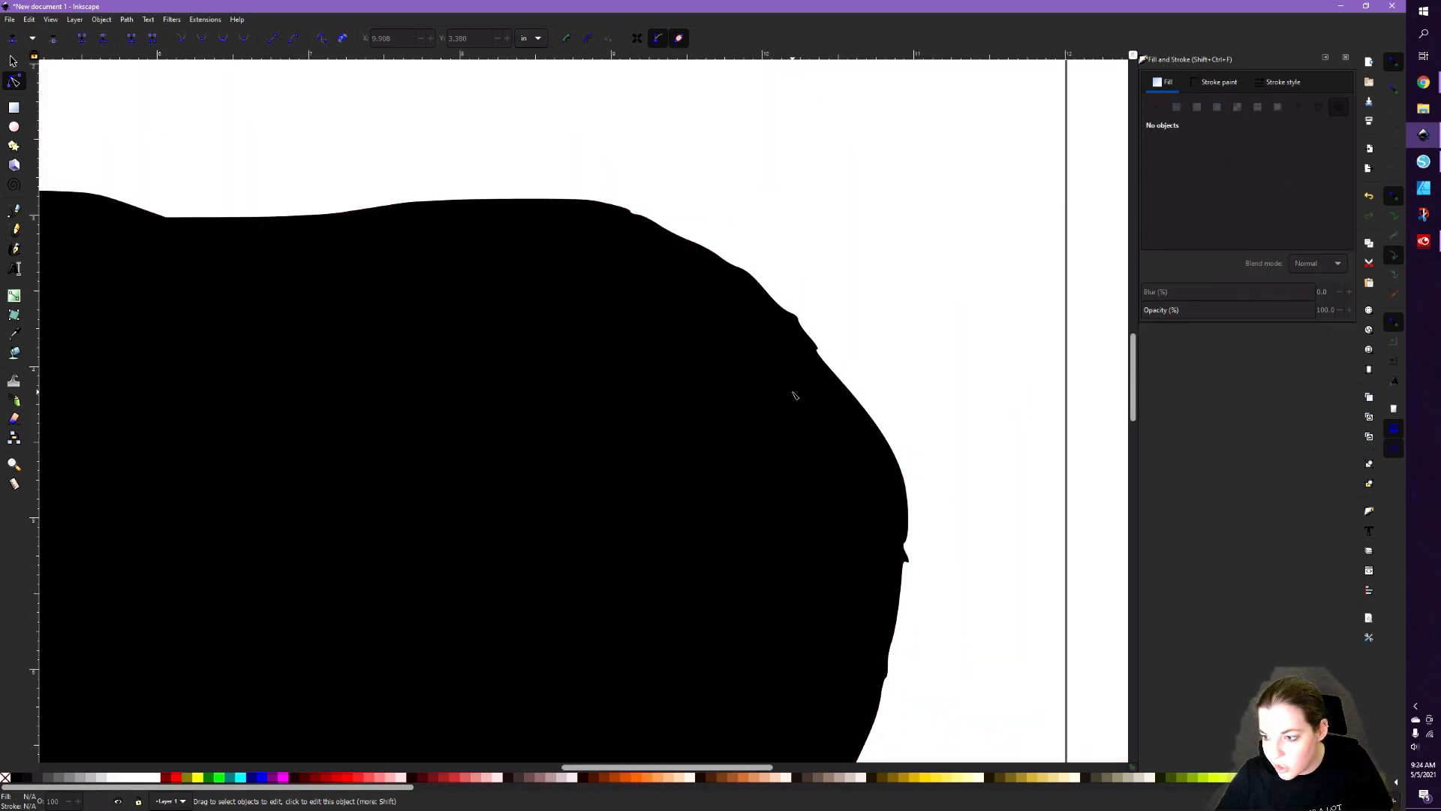
drag(727, 767, 708, 767)
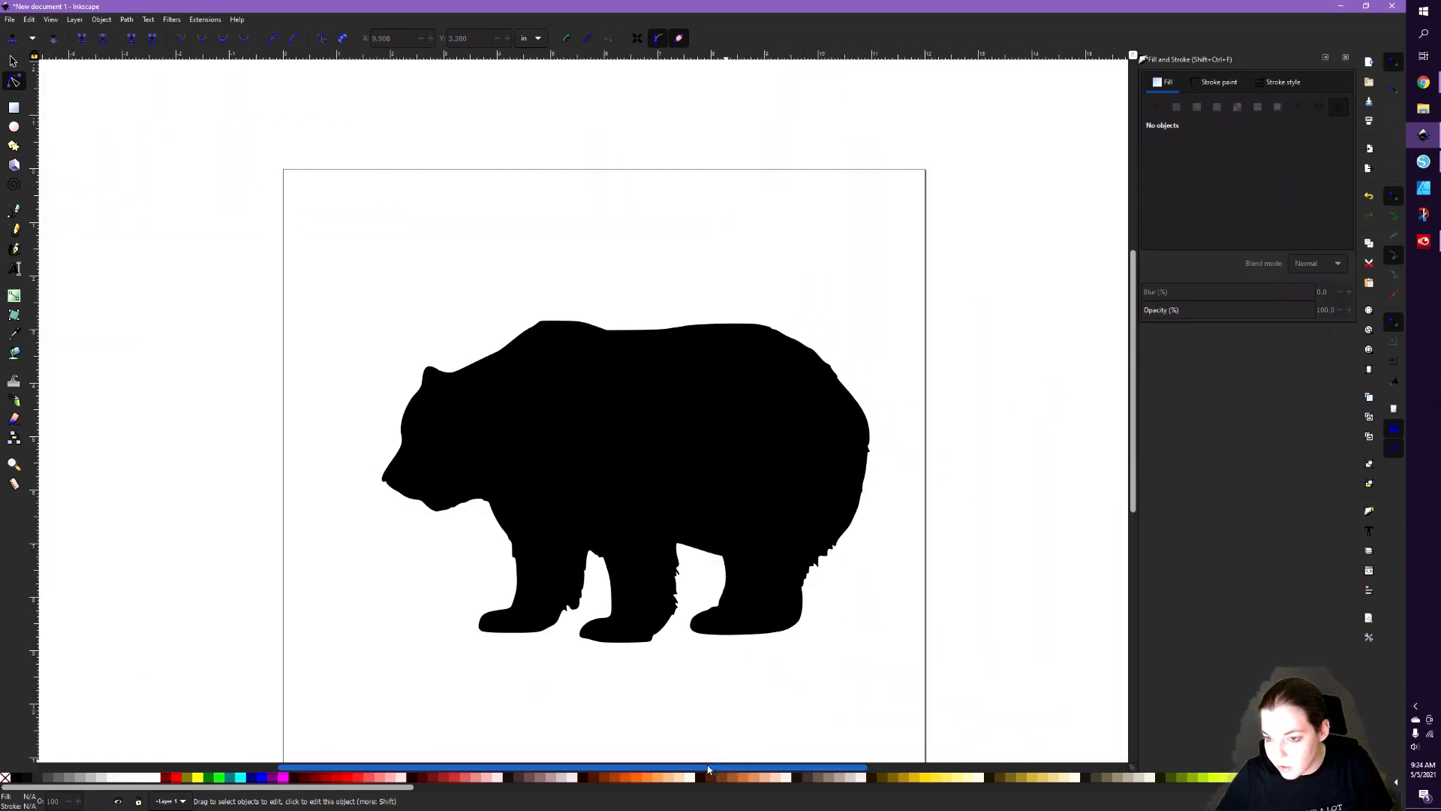
scroll(665, 702, down, 3)
scroll(663, 691, up, 1)
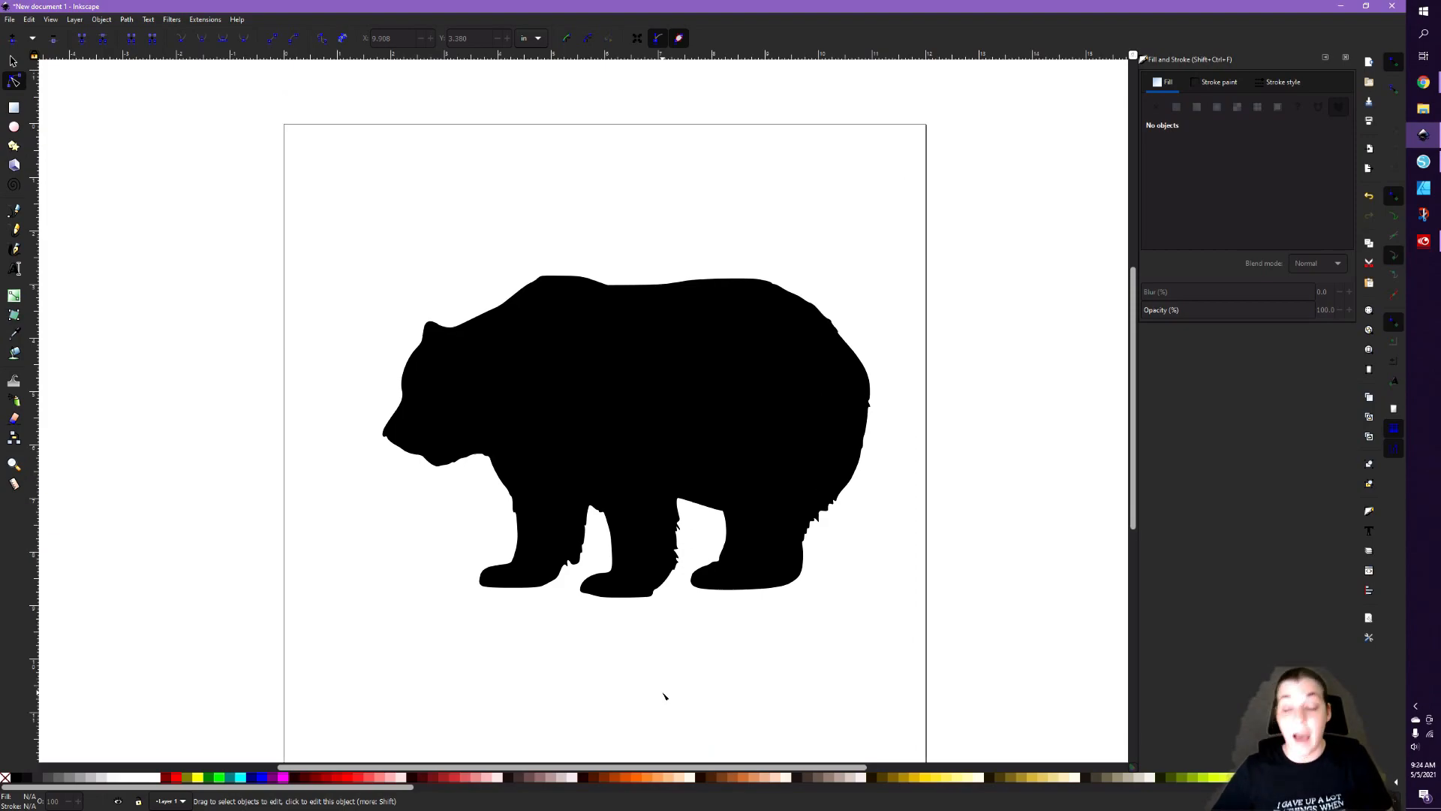